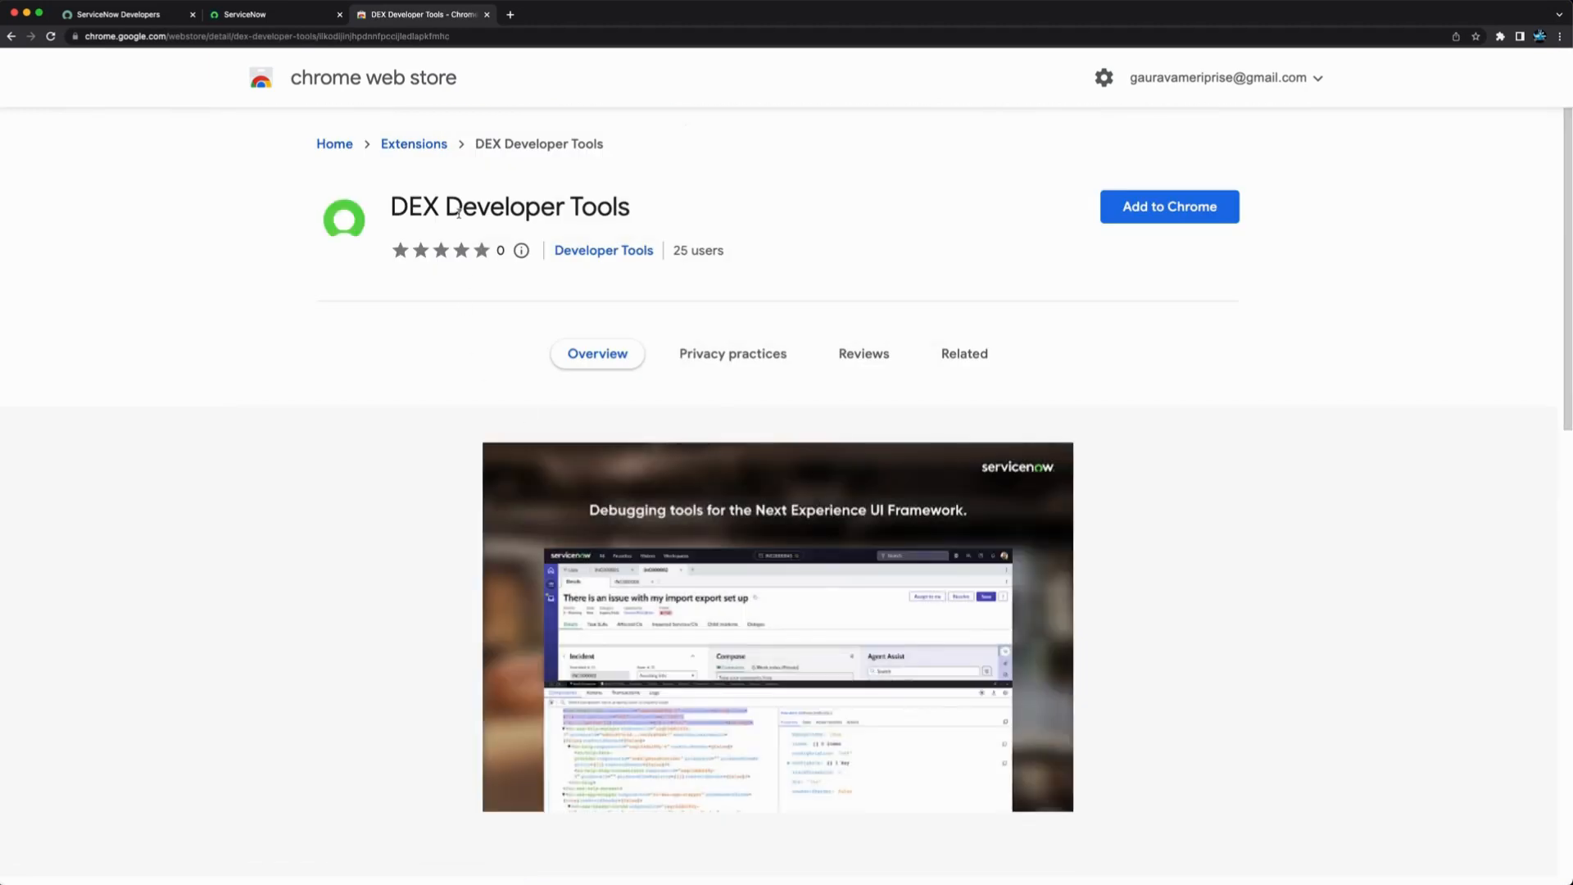
Examine the DEX Developer Tools listing's overview text and the publisher shown in its additional information.
scroll(747, 402, down, 4)
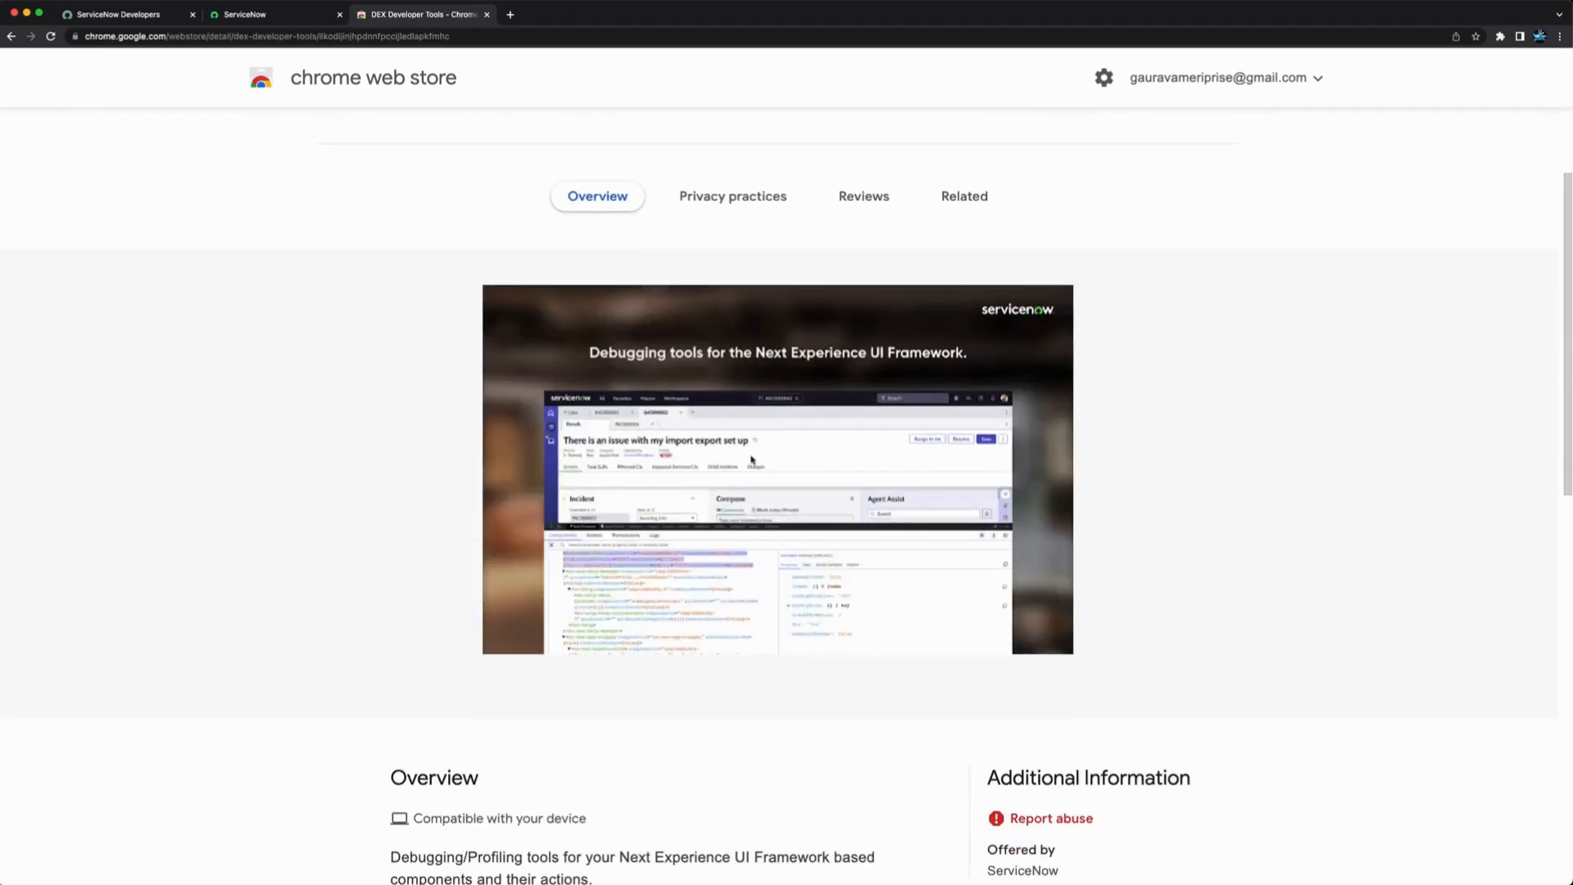
scroll(423, 495, down, 10)
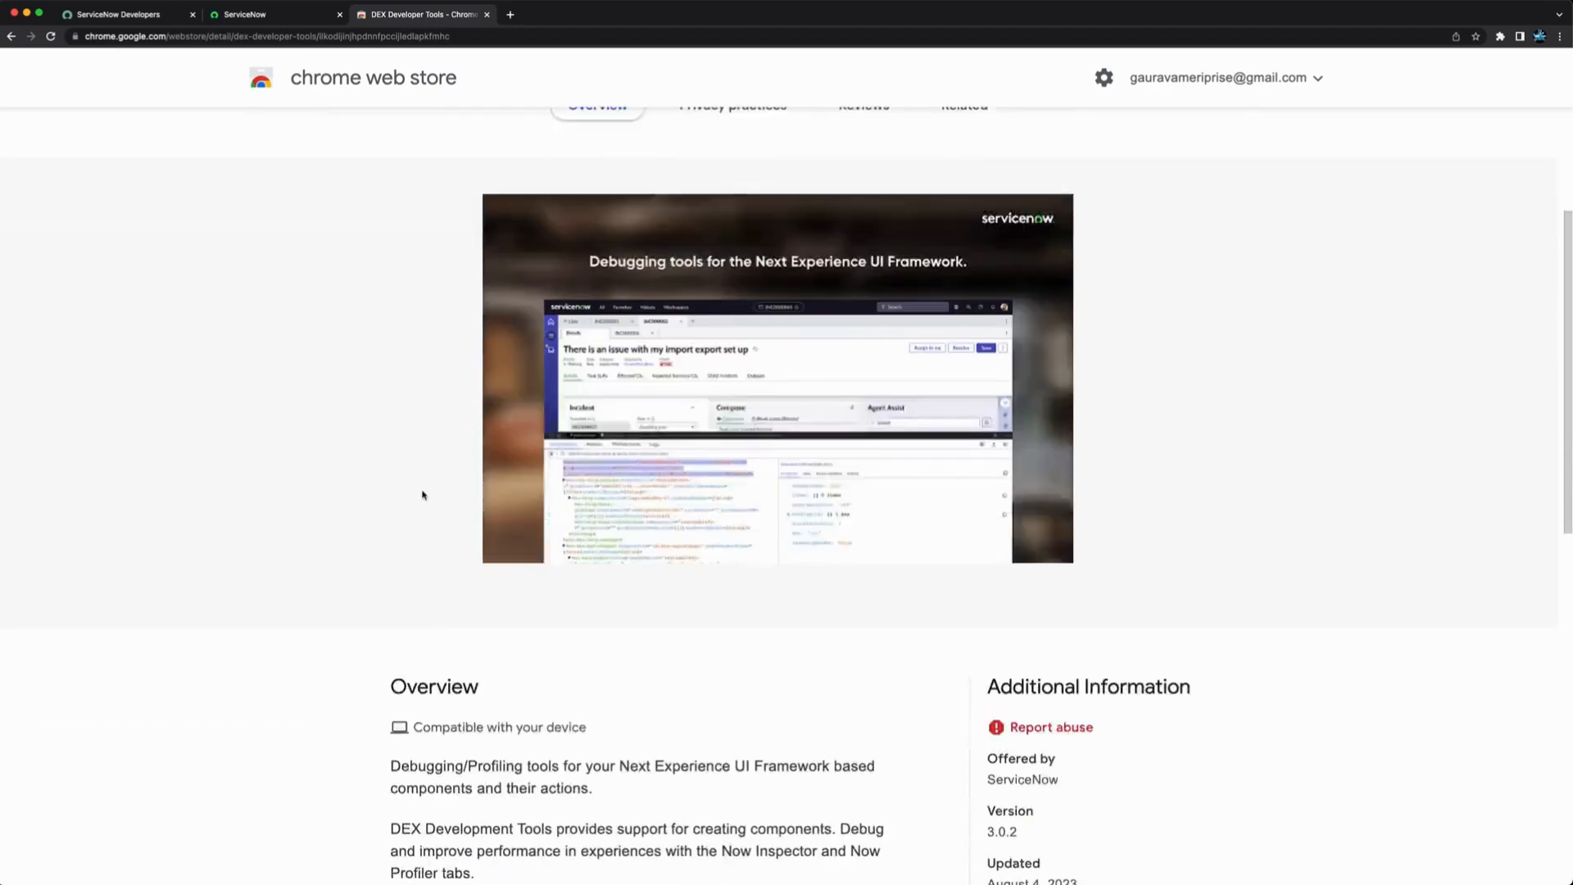
scroll(423, 494, down, 4)
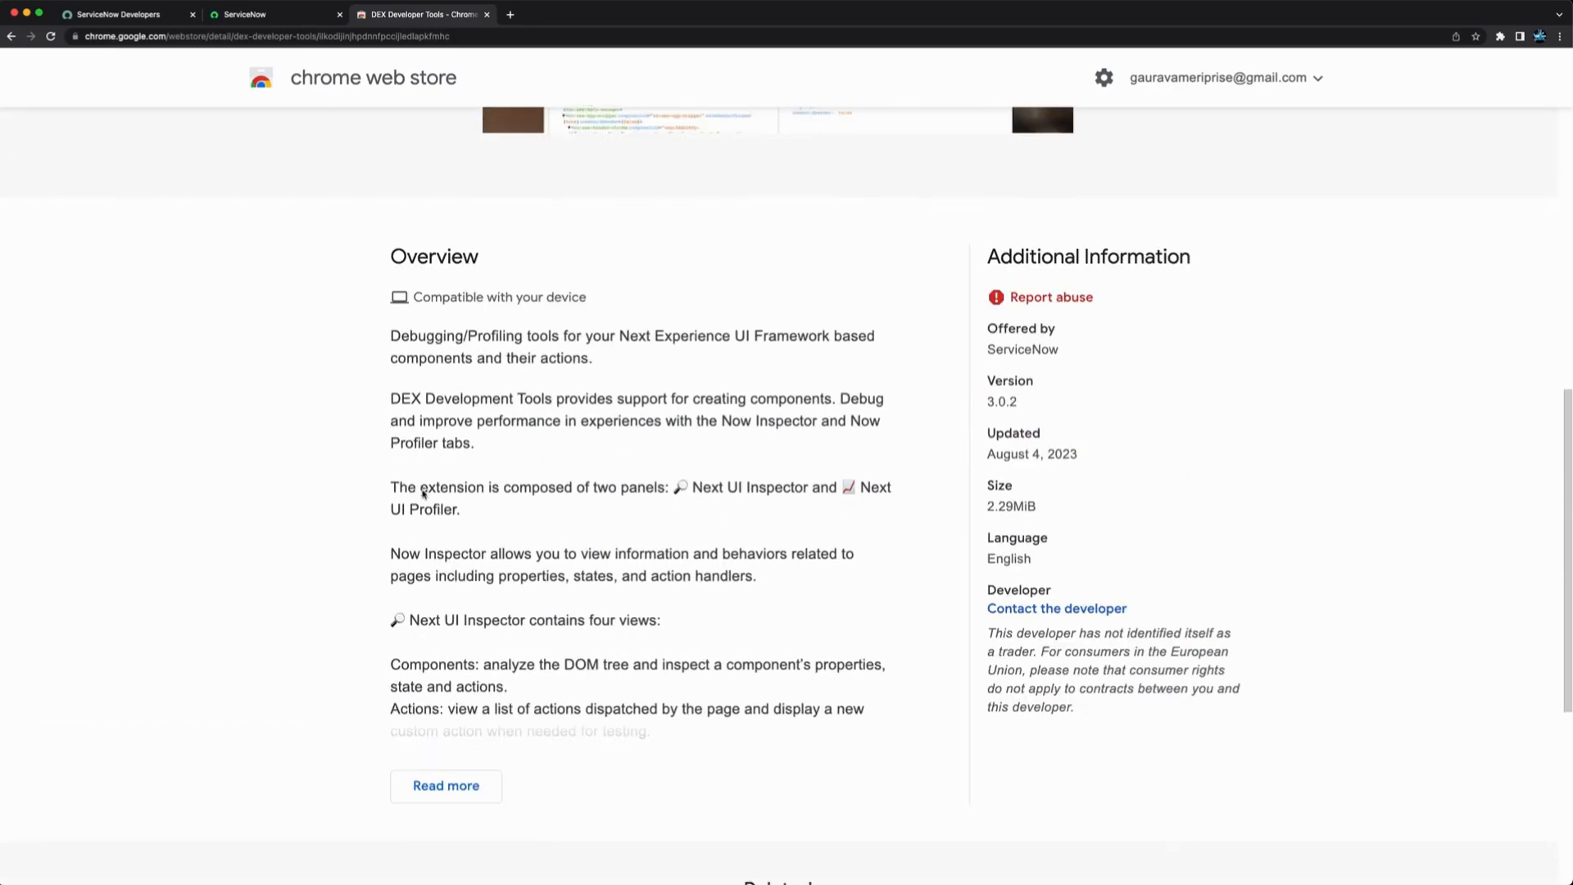
drag(392, 314, 863, 694)
click(1154, 285)
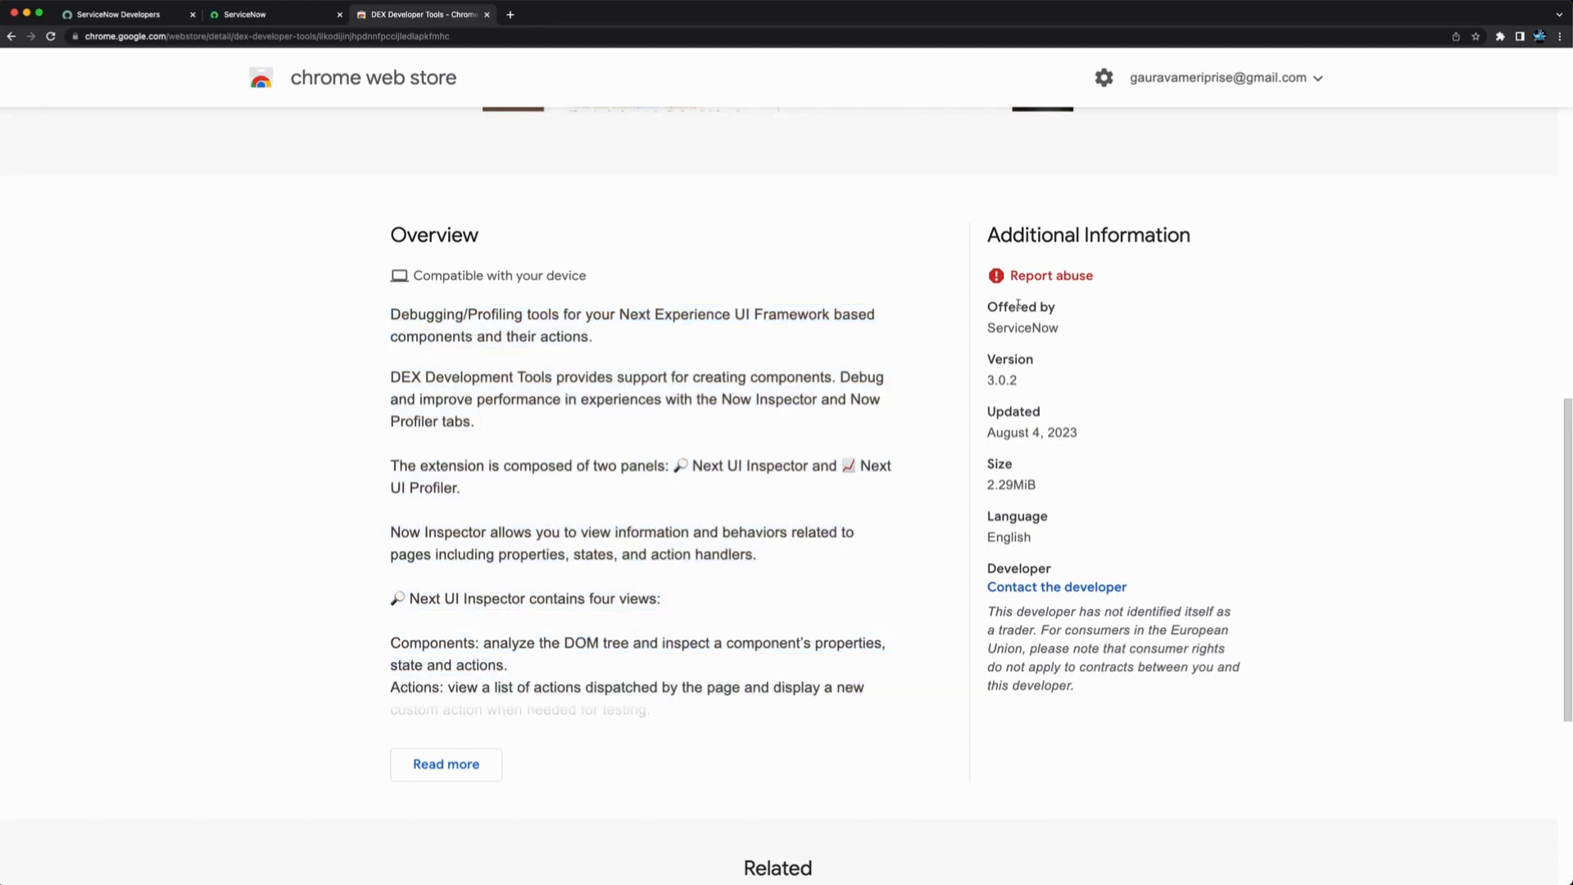
drag(984, 328, 1079, 341)
scroll(1154, 453, up, 15)
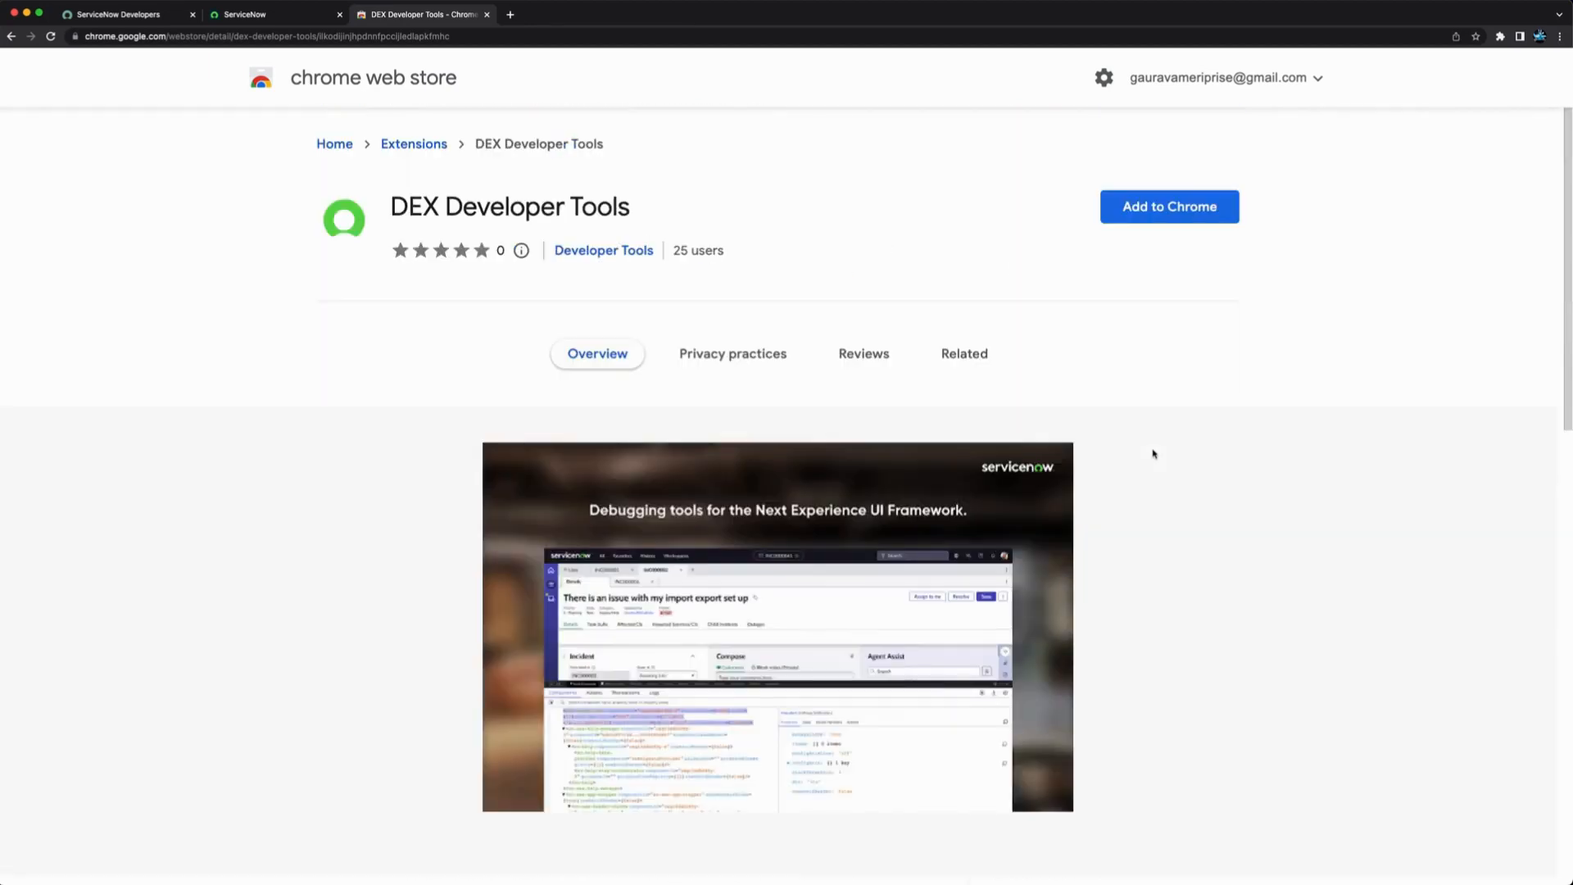
Install the DEX Developer Tools extension in Chrome and close its web store page.
click(1170, 207)
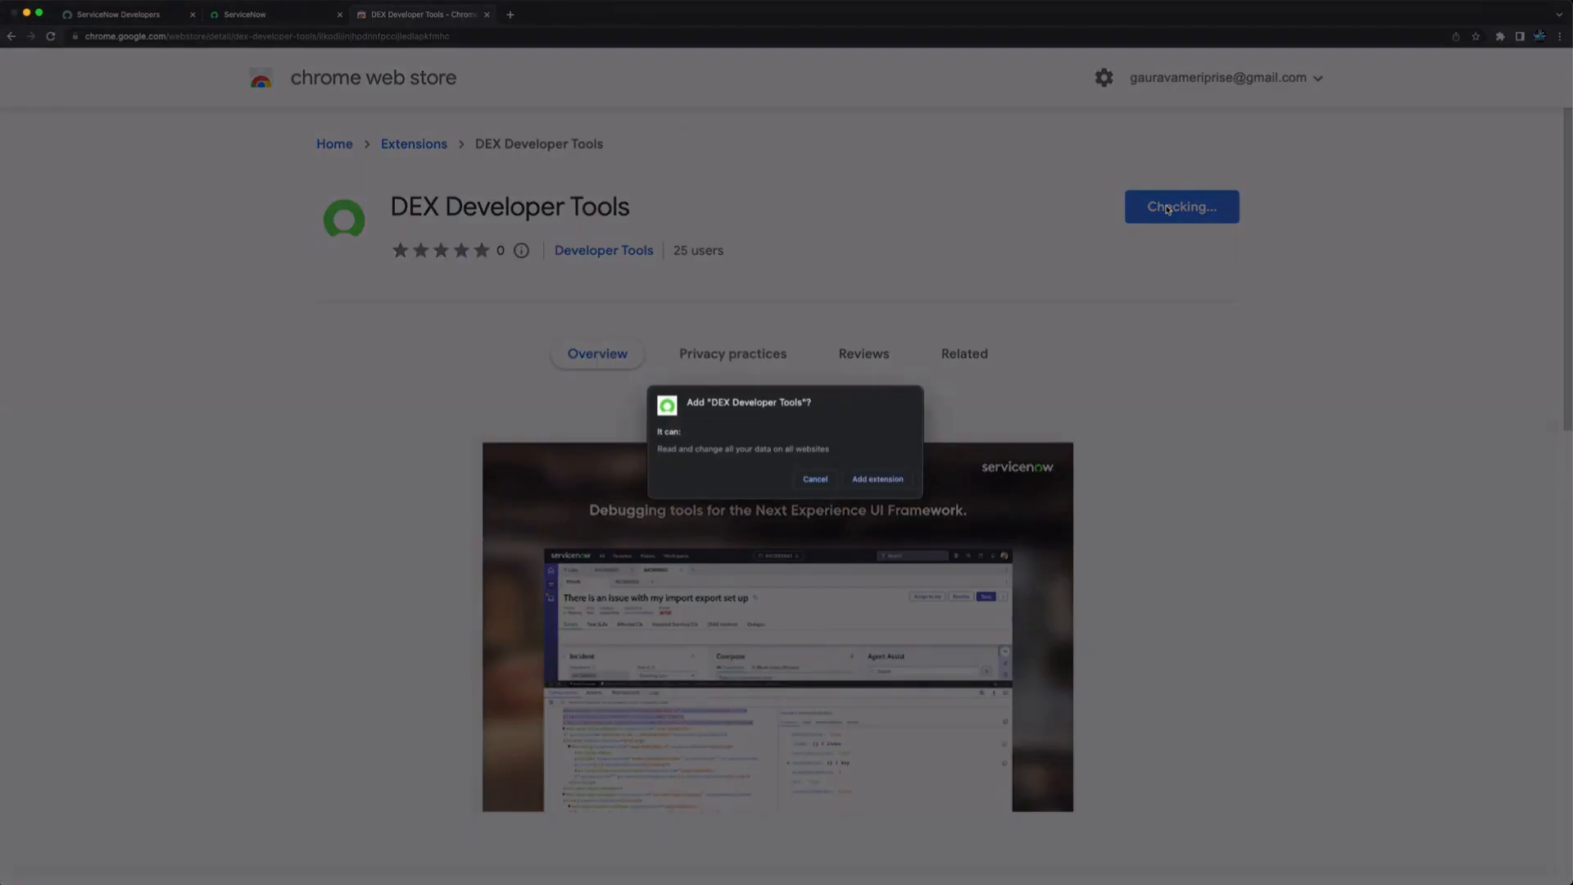
click(871, 478)
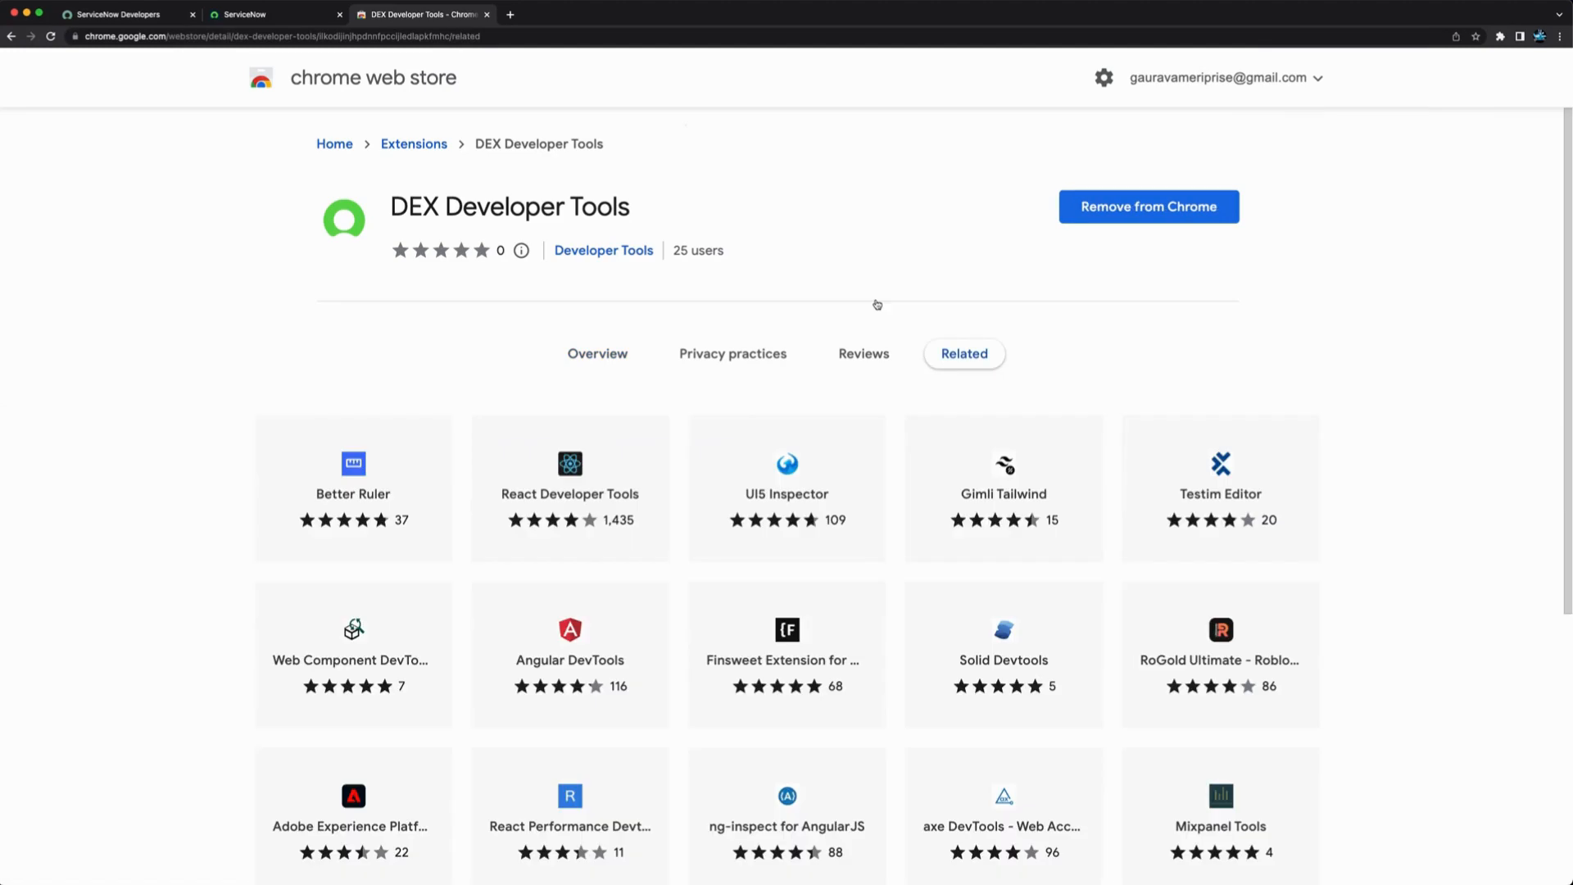
key(super+w)
Filter the ServiceNow navigator for "incident" and open the list of open incidents.
click(107, 122)
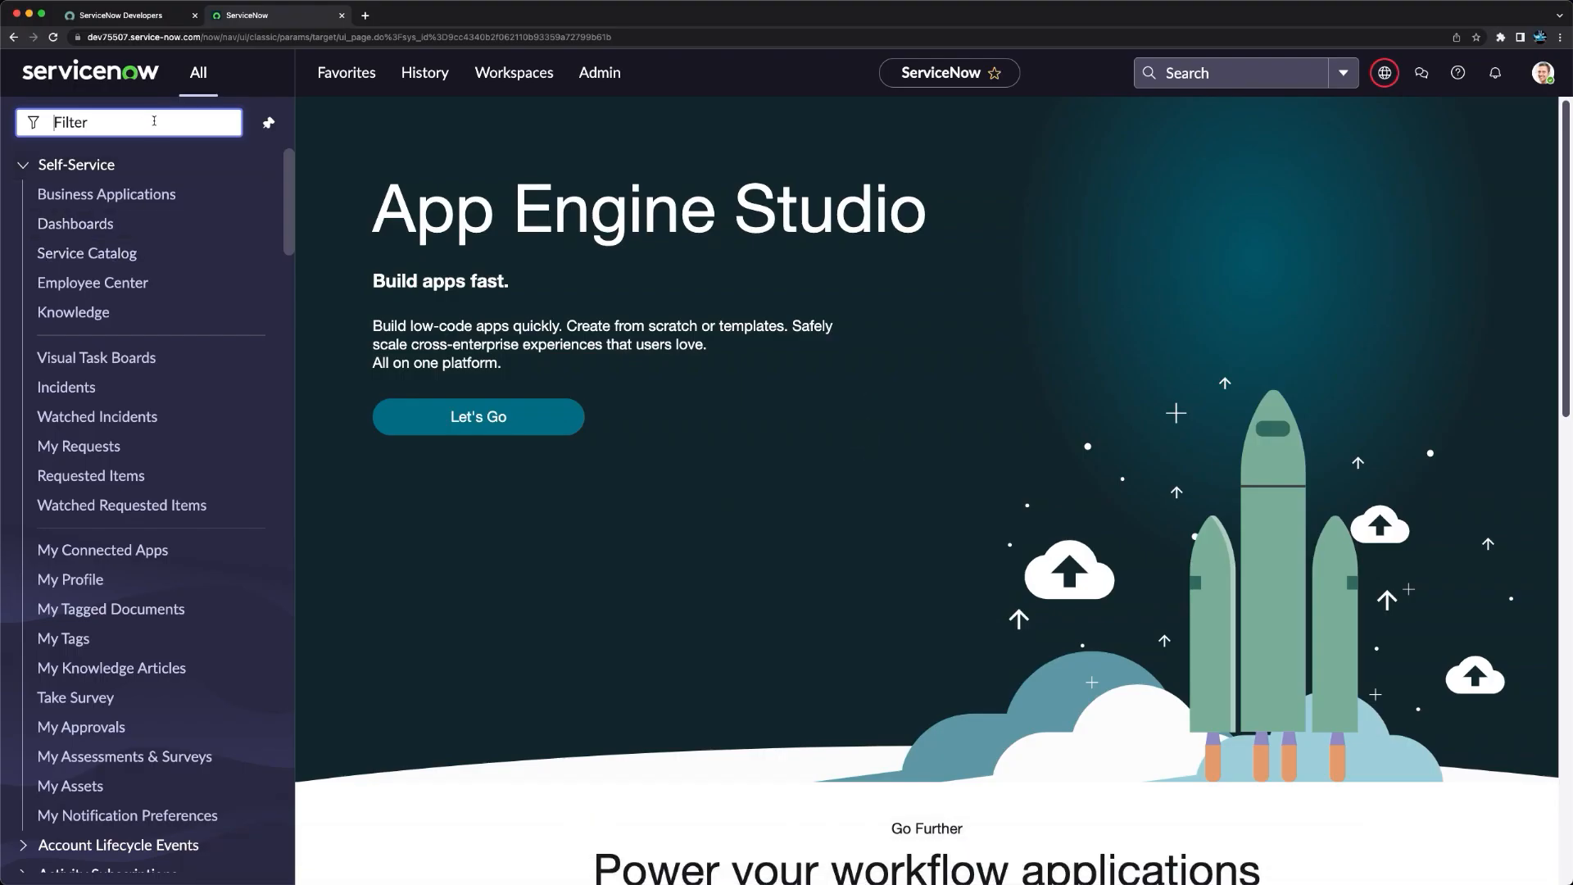
text(incident)
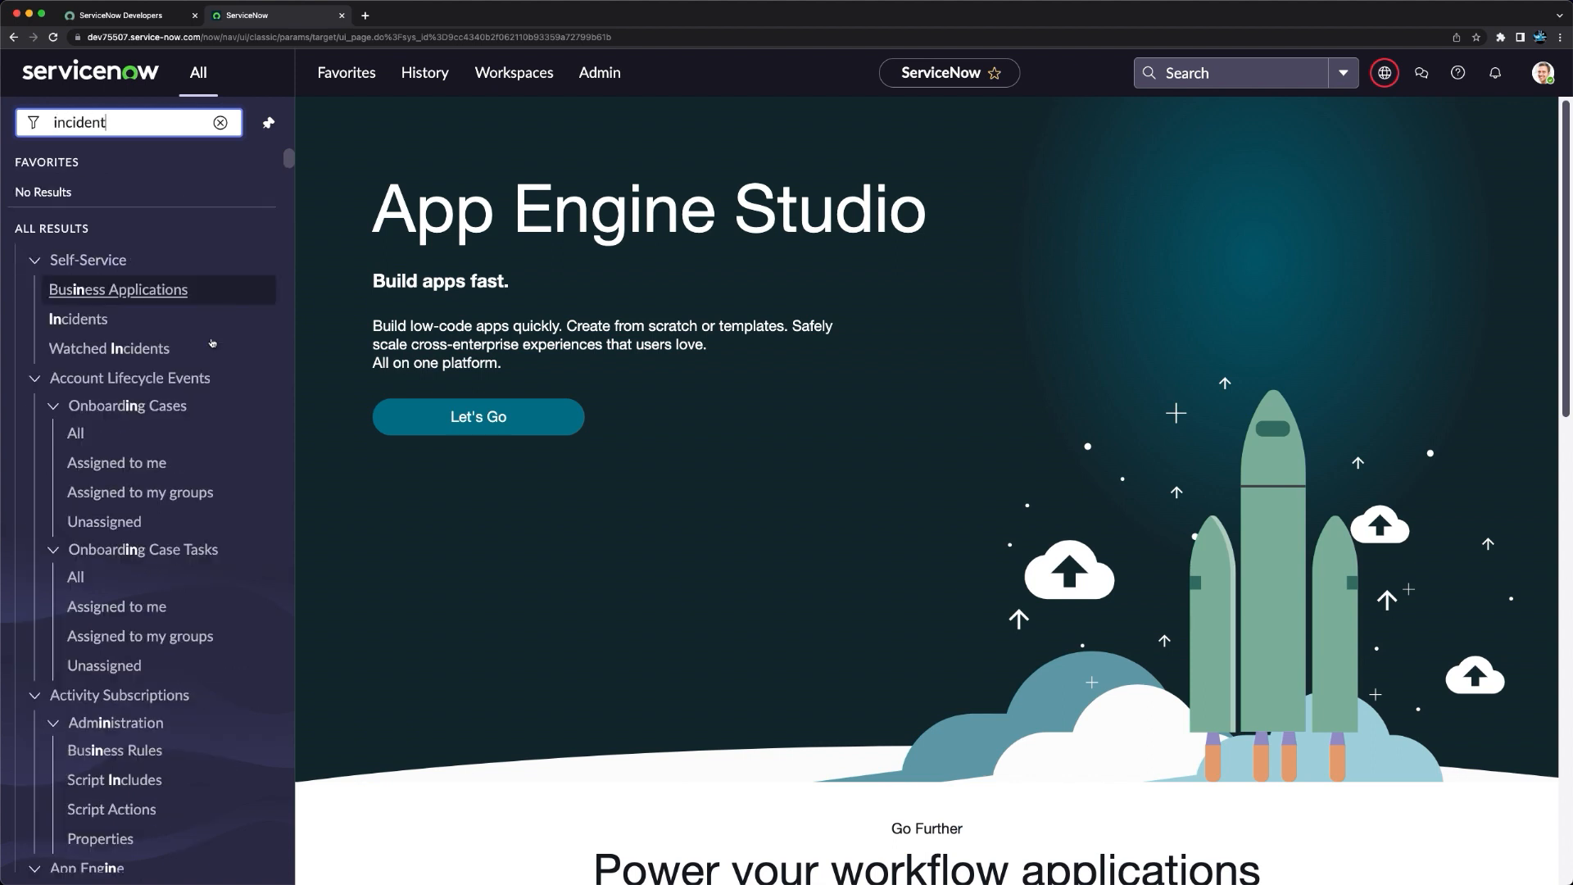
click(68, 497)
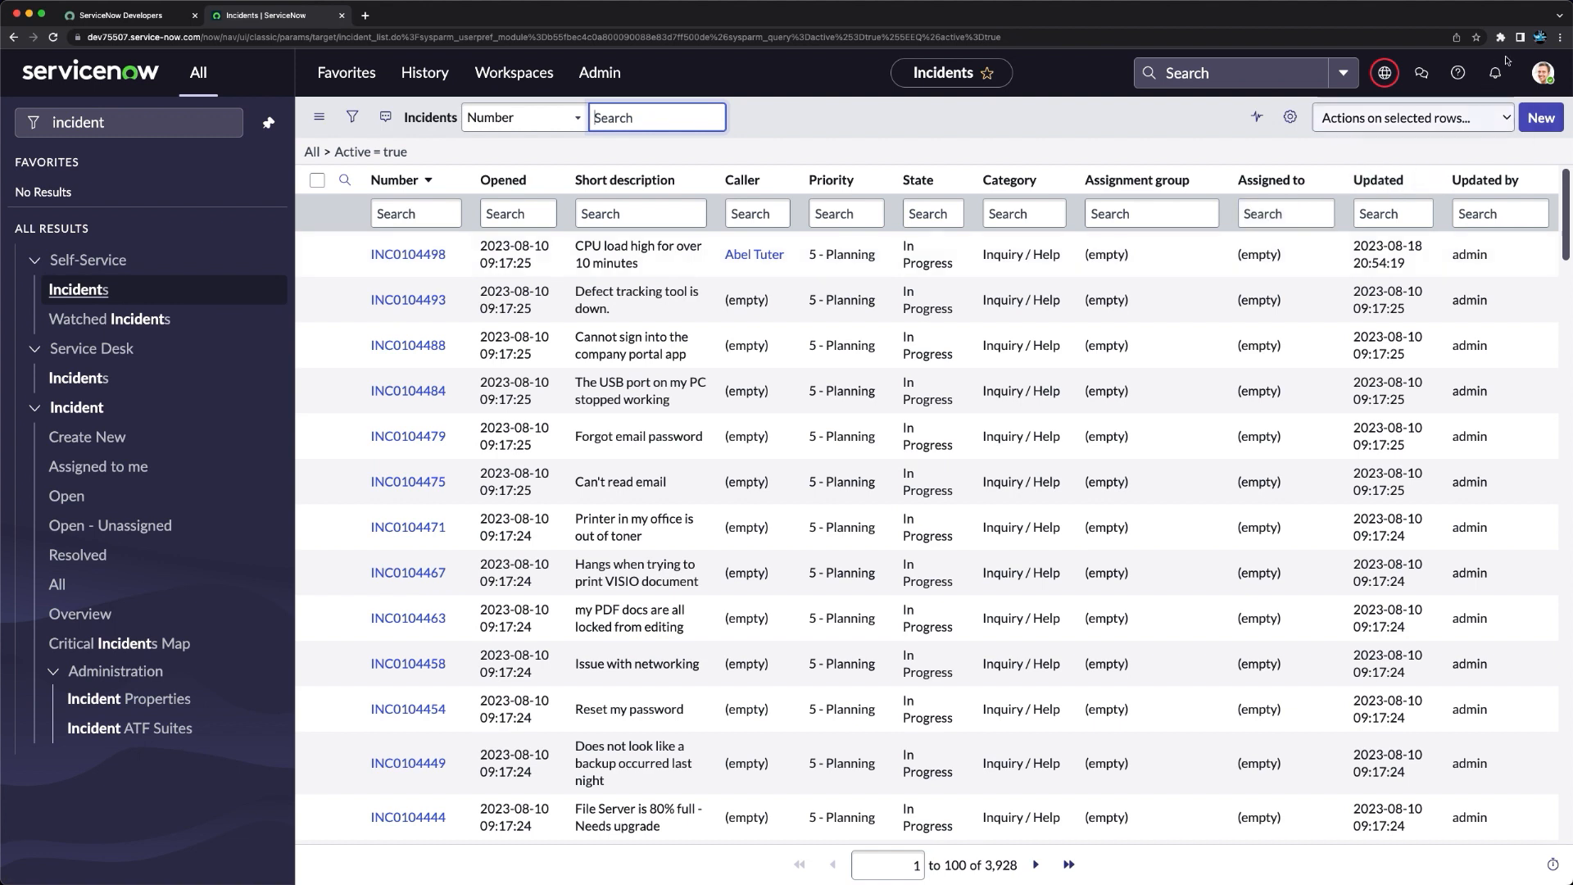
Open the browser's developer tools on the incident list and show the Next UI Inspector.
click(1561, 38)
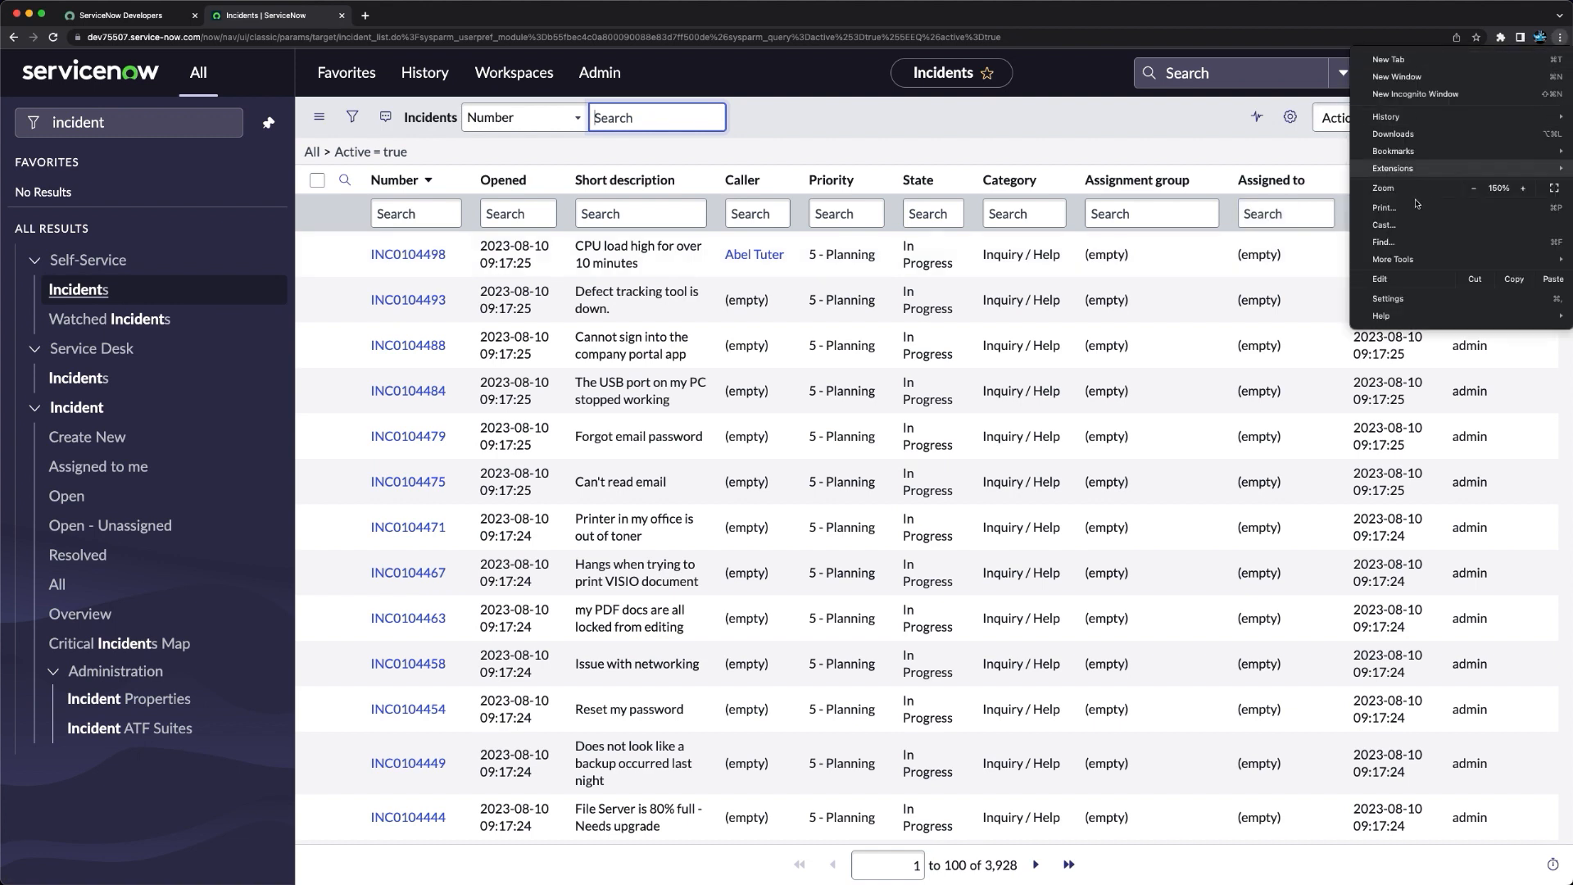
mouse_move(1377, 259)
click(1162, 373)
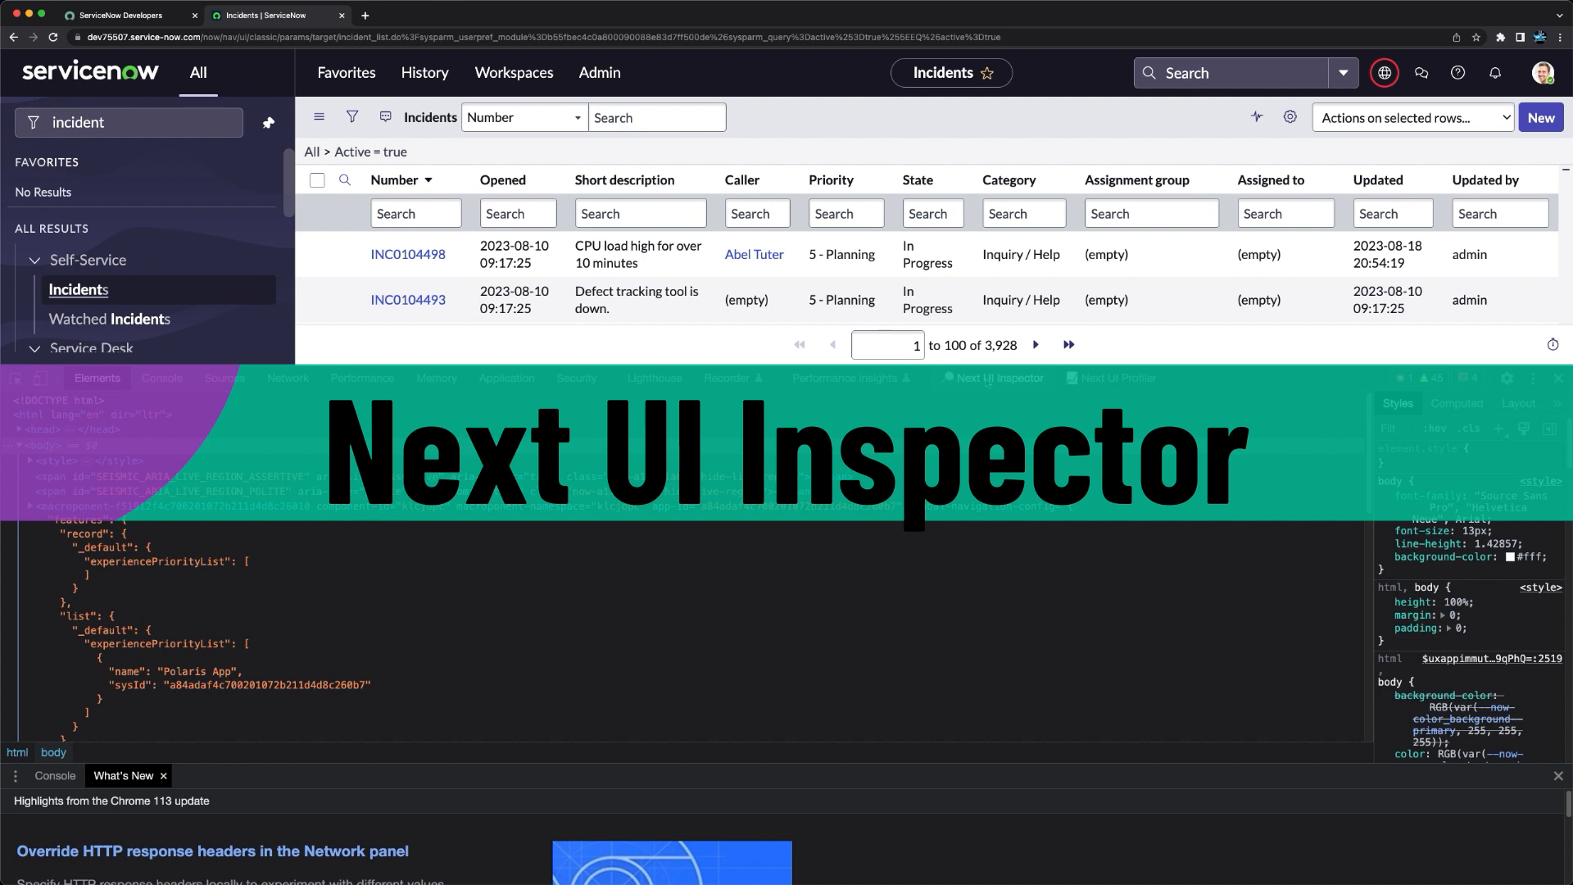
click(984, 379)
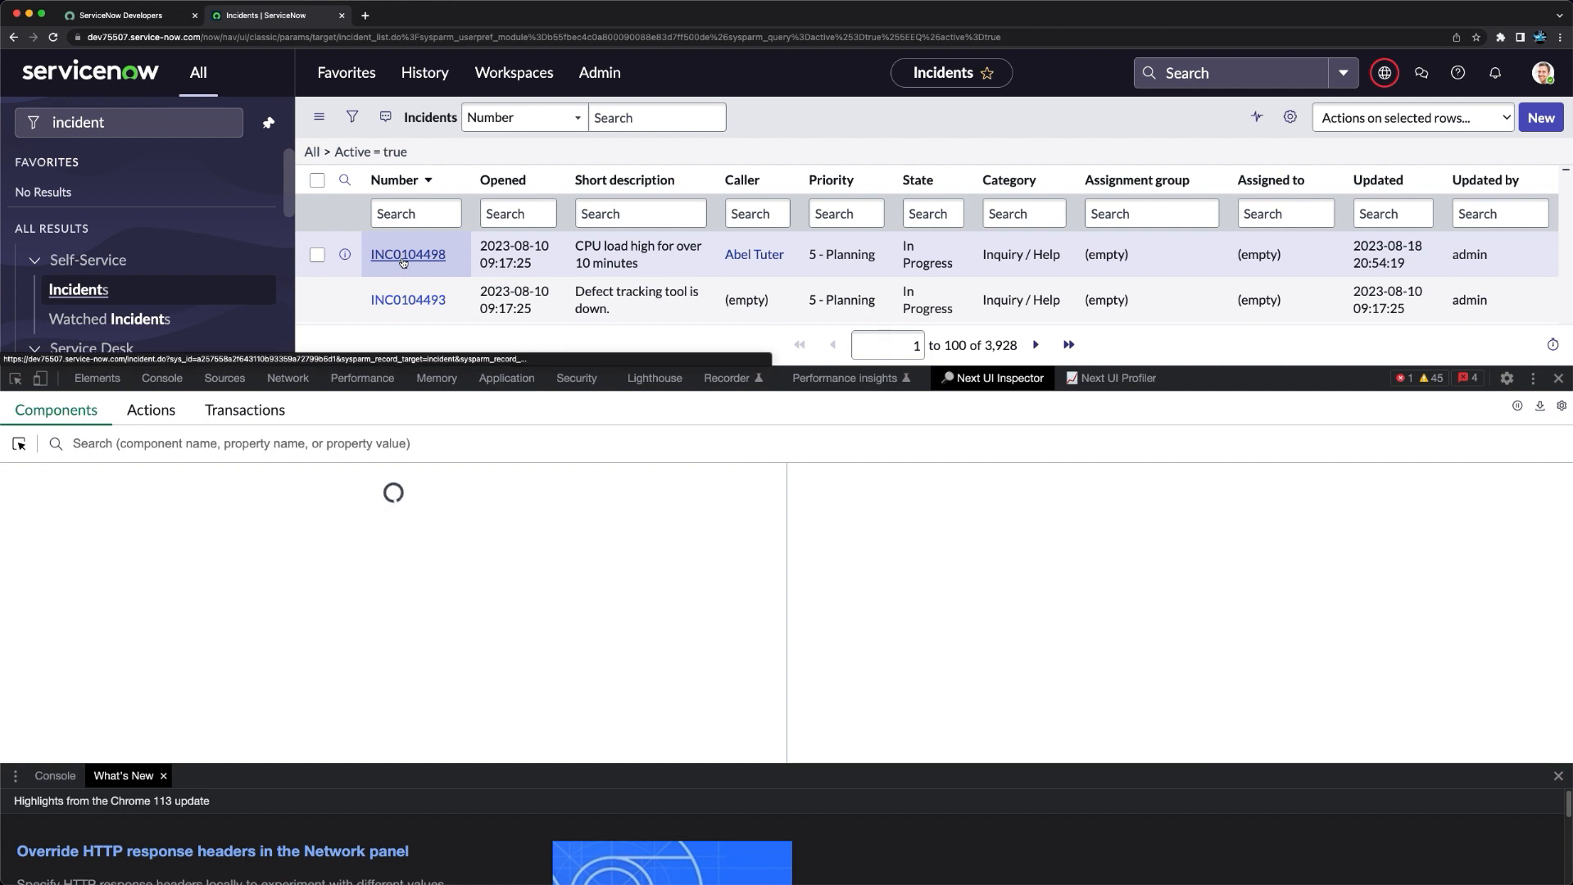
Open incident INC0104498 from the list and look through its component tree in the inspector.
click(403, 260)
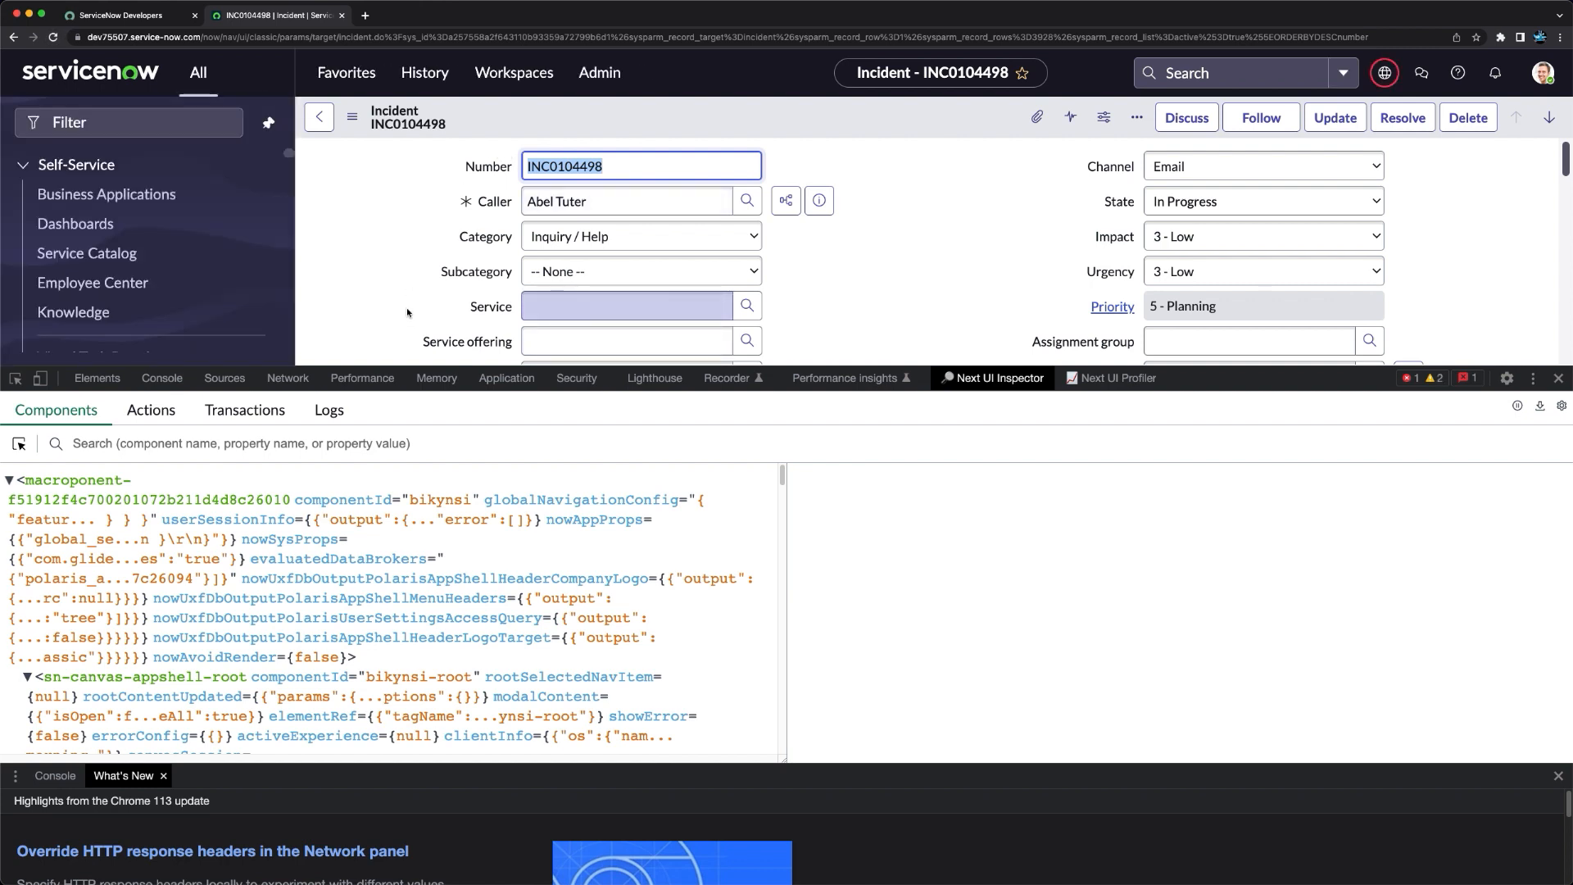
triple_click(873, 286)
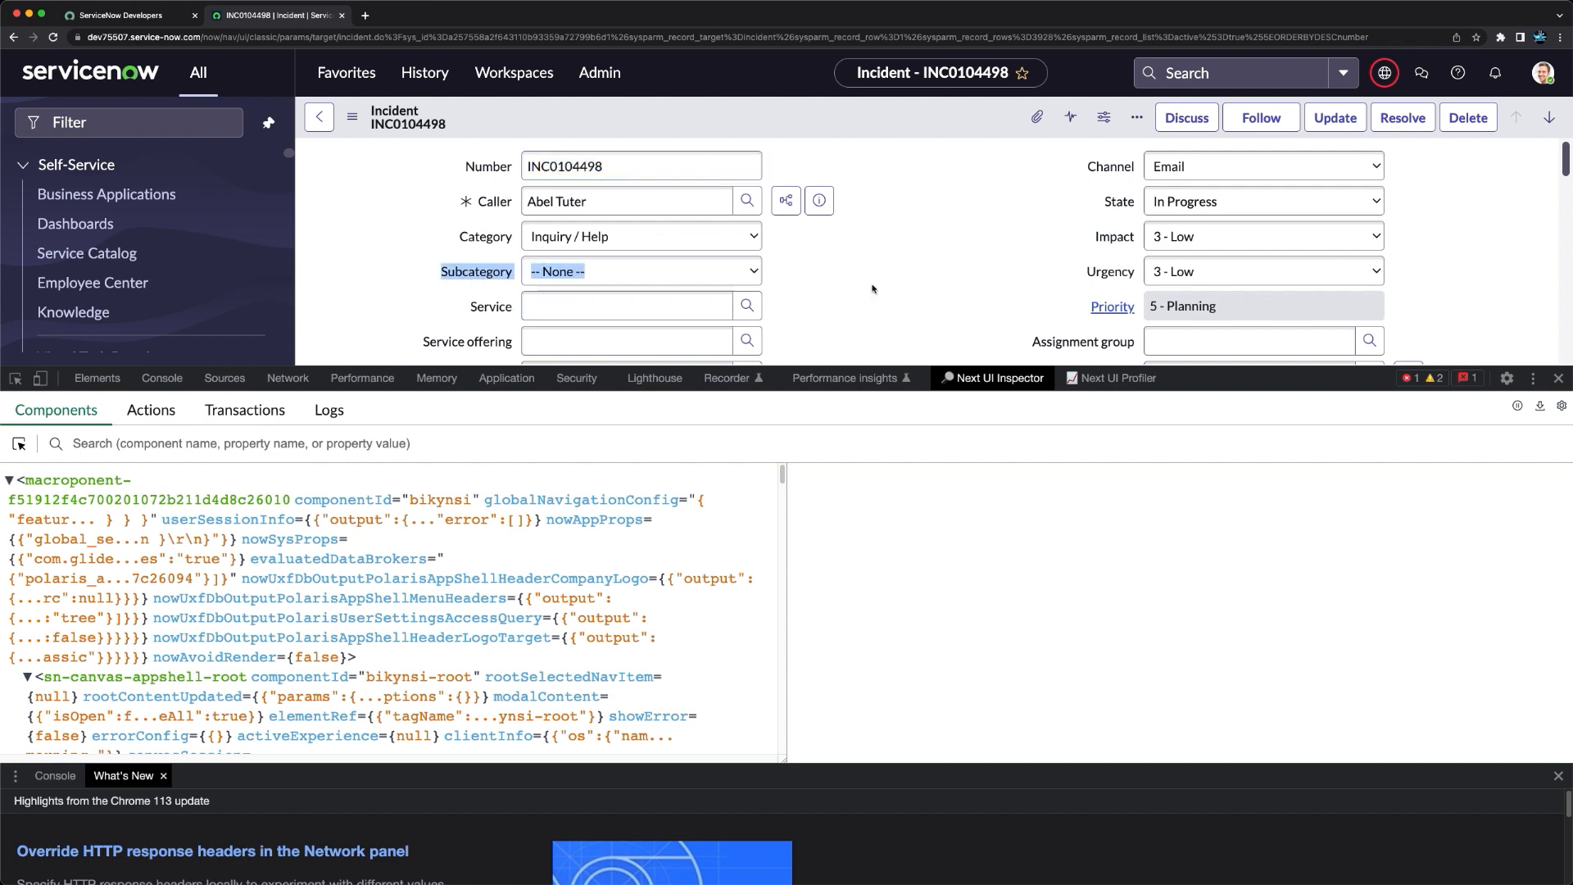
scroll(320, 632, down, 10)
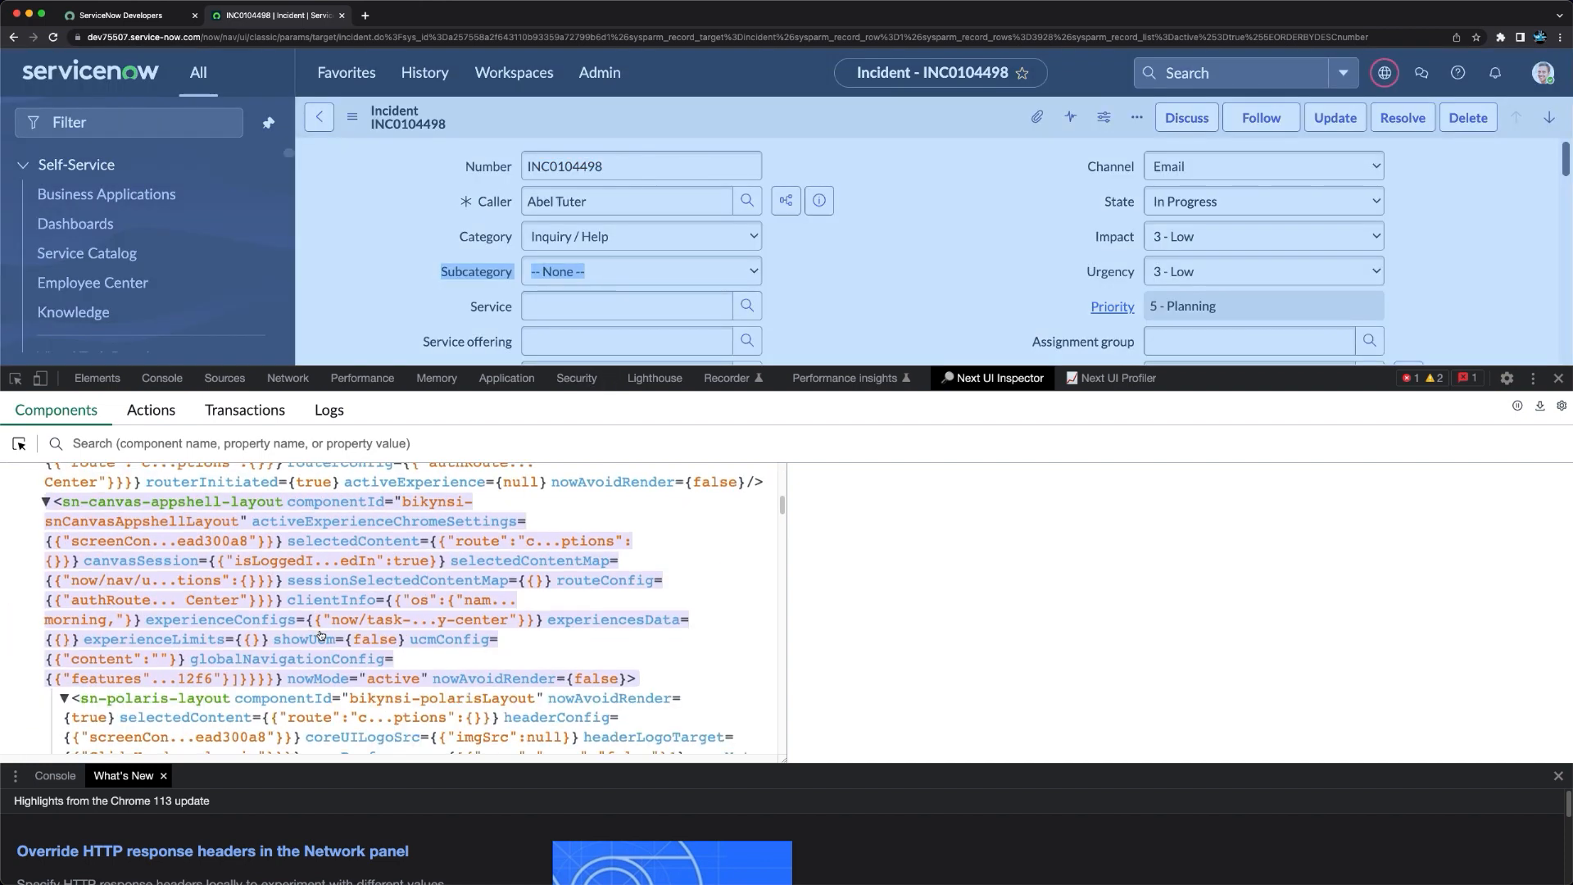
scroll(320, 632, down, 10)
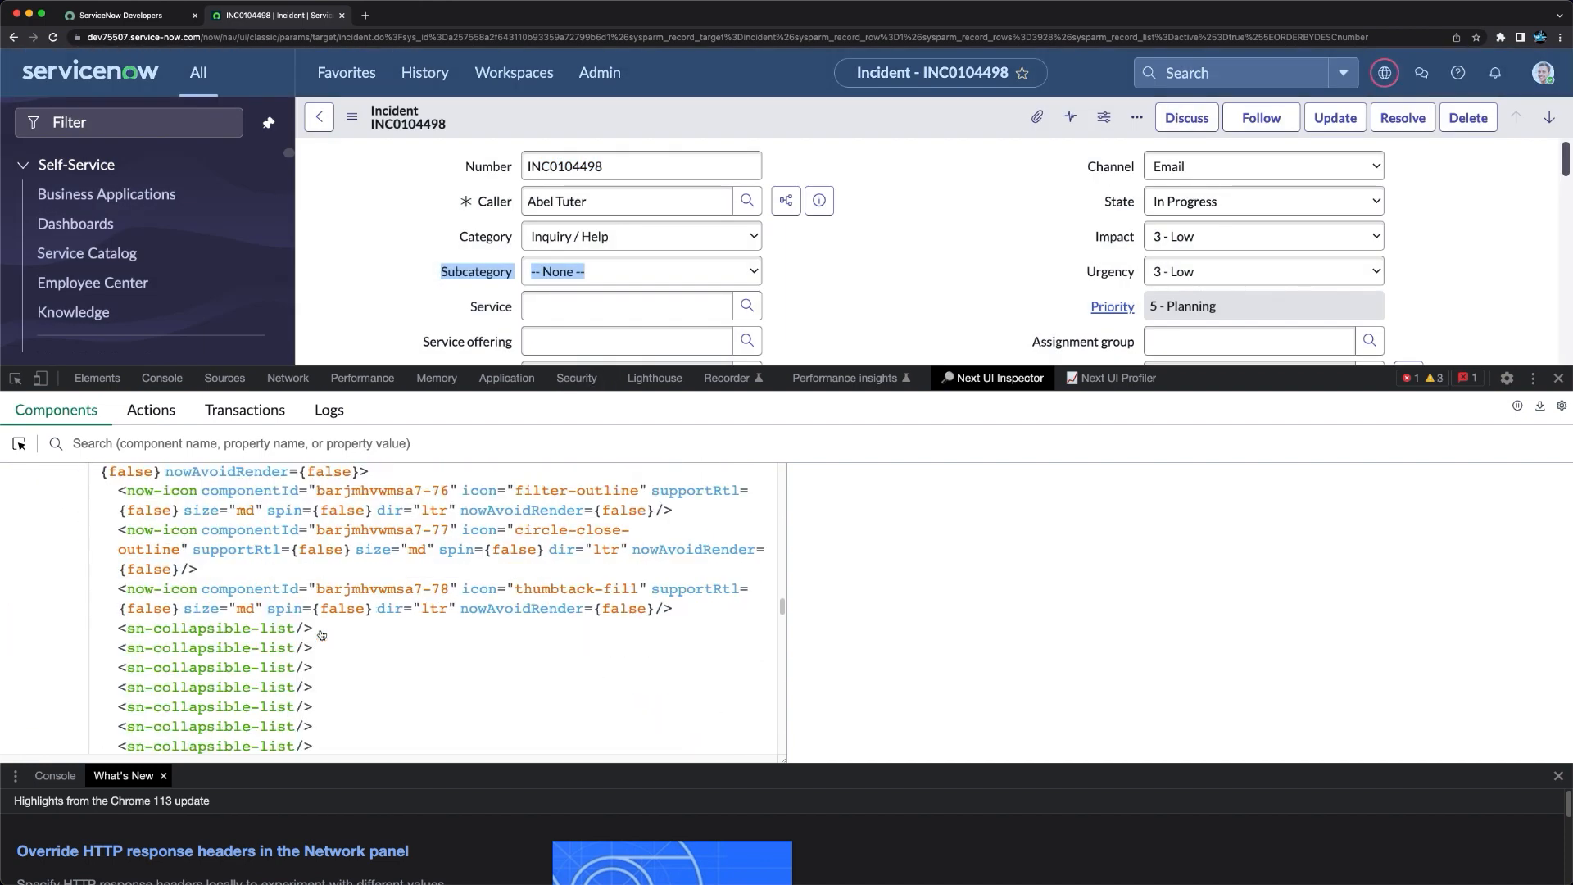
scroll(321, 629, down, 2)
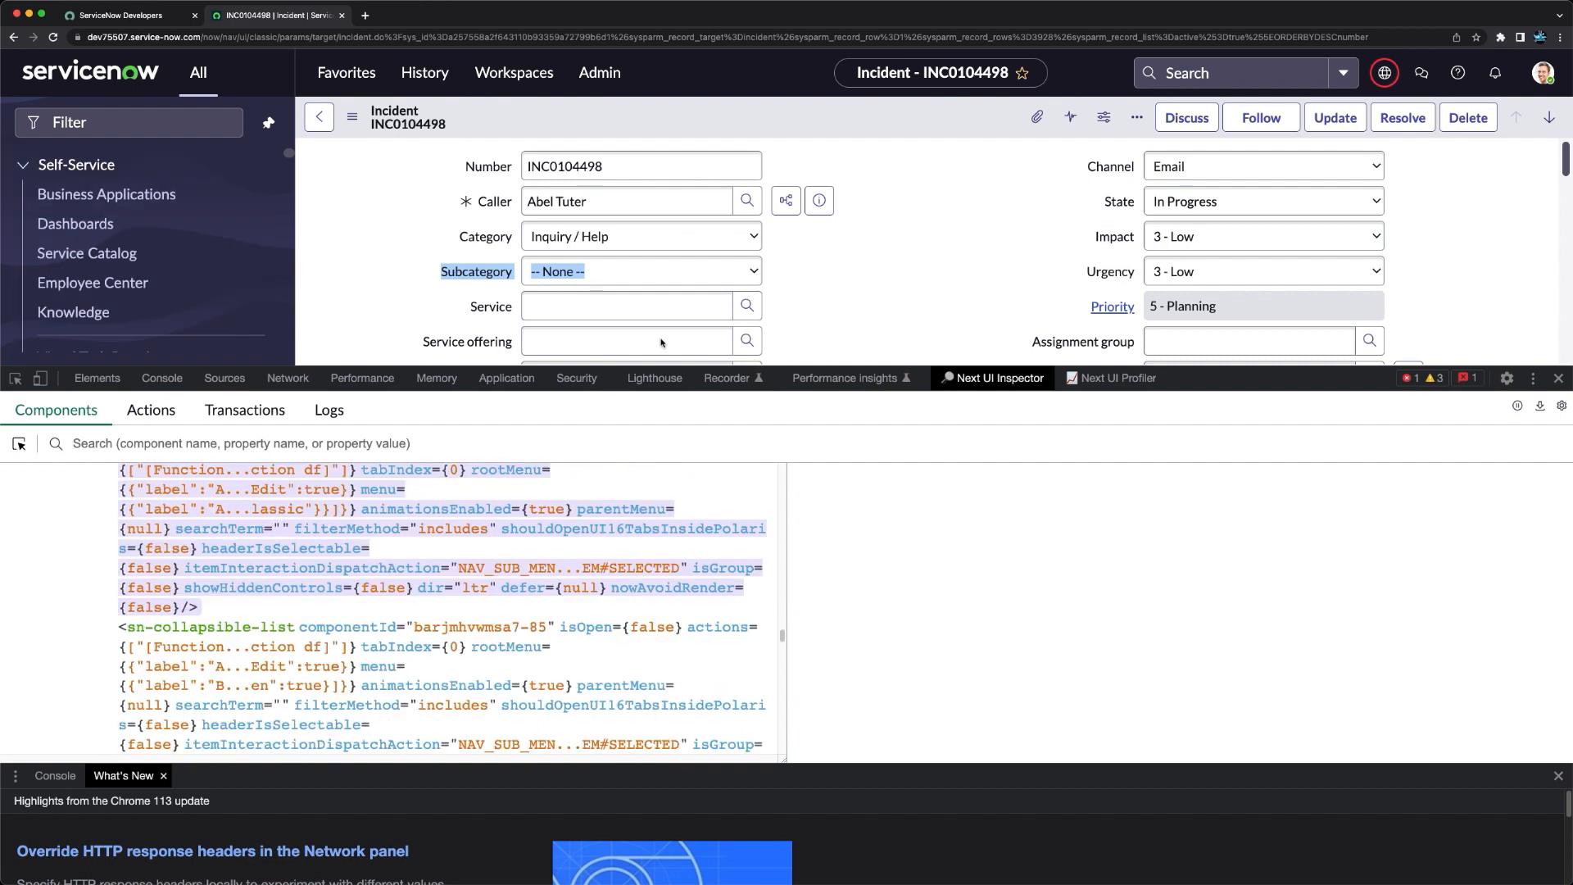
click(603, 165)
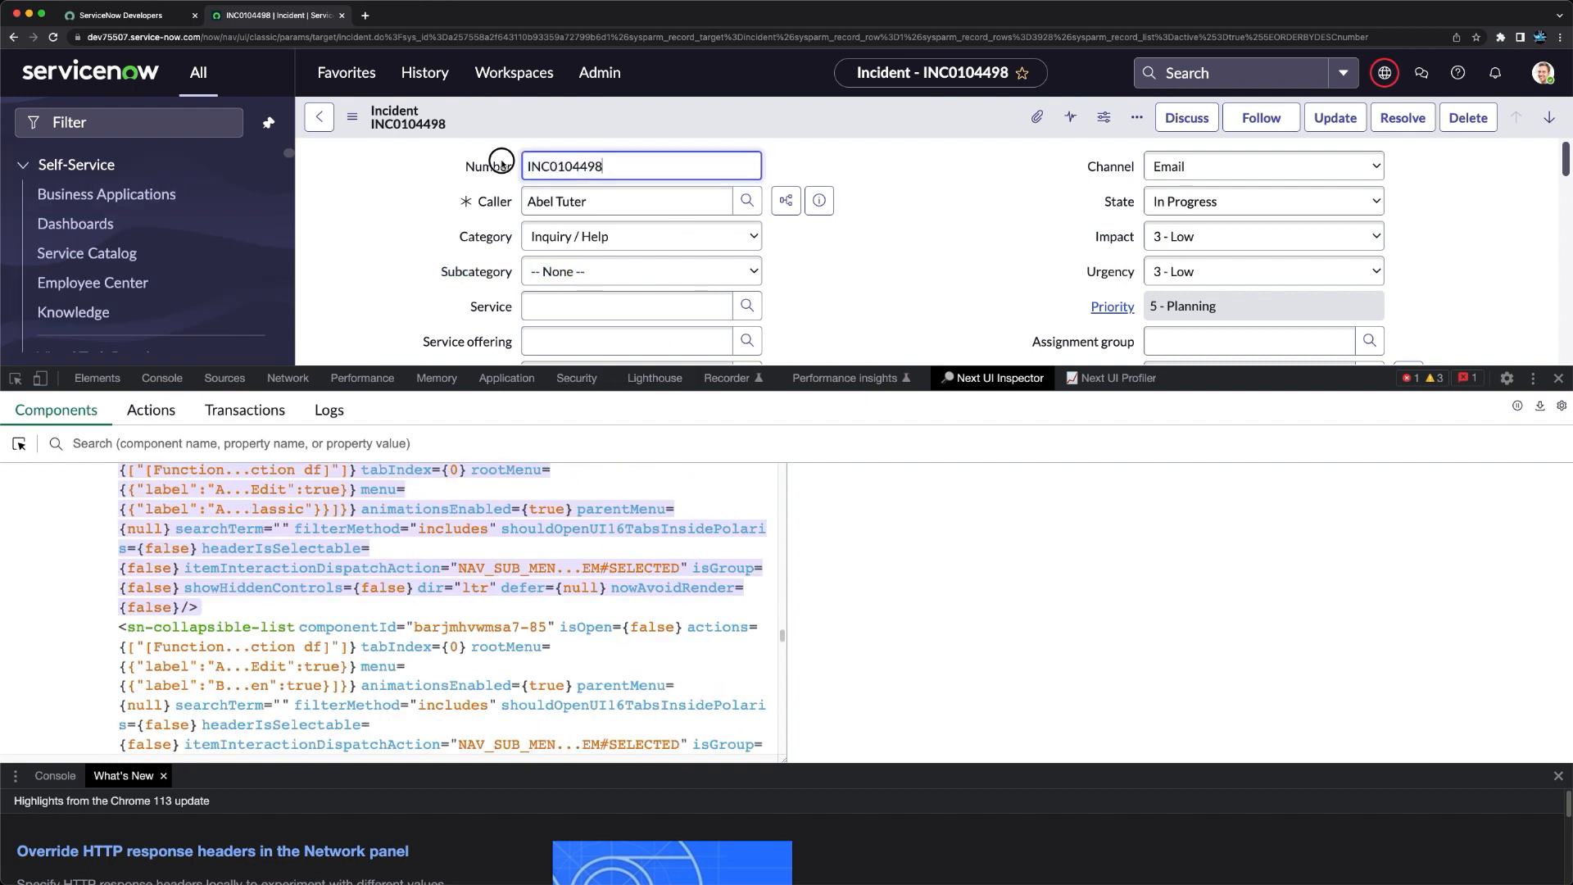
Look over the inspector's Actions, Transactions and Logs views and return to Components.
click(140, 422)
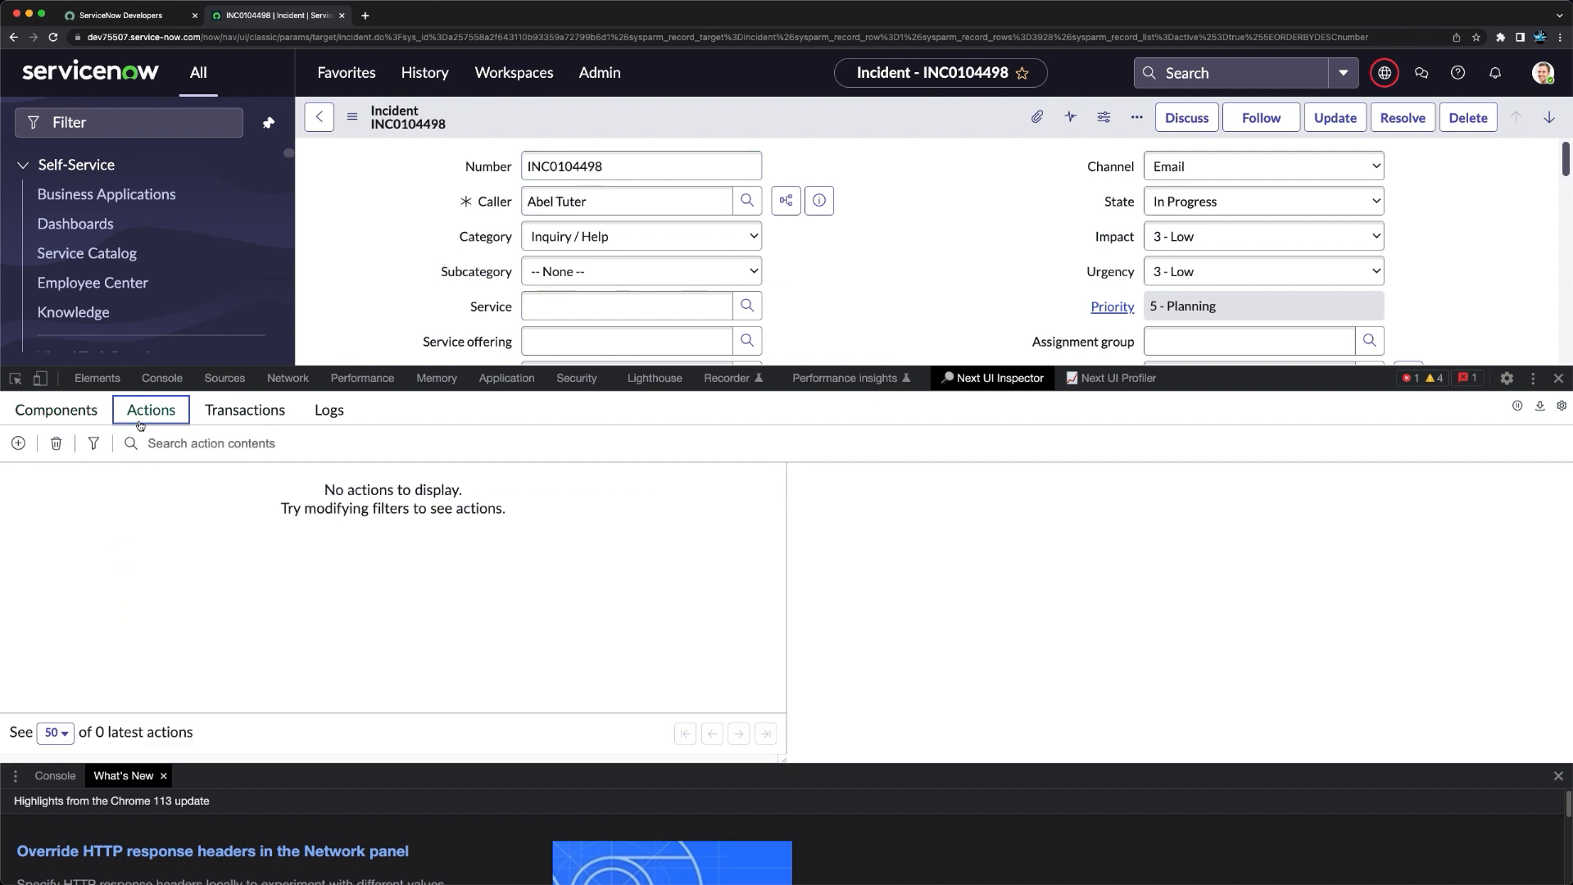
click(236, 413)
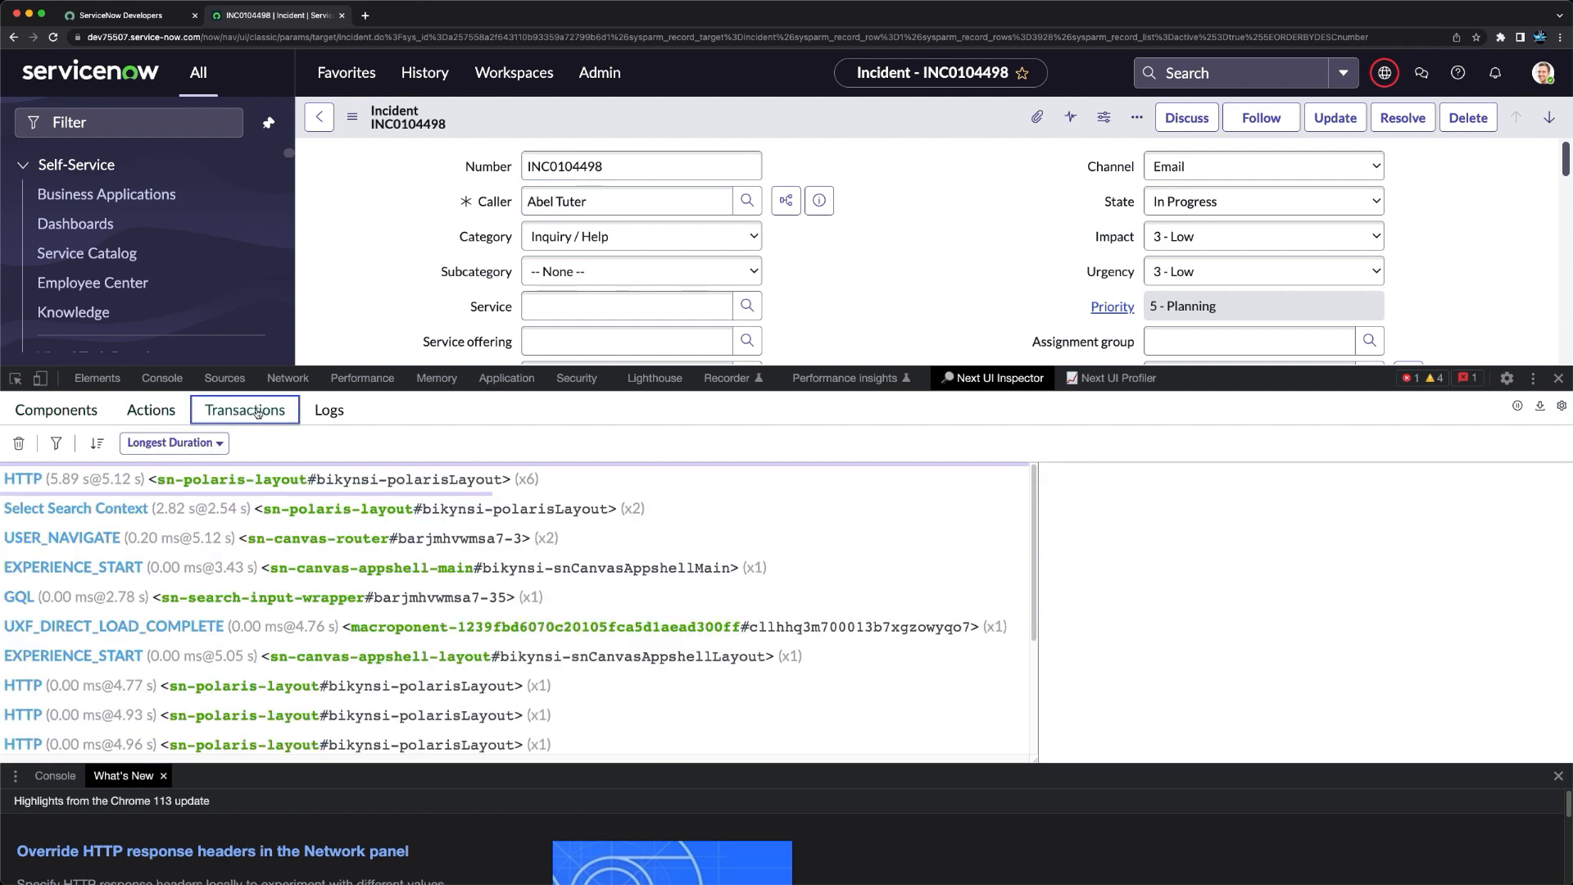
click(318, 411)
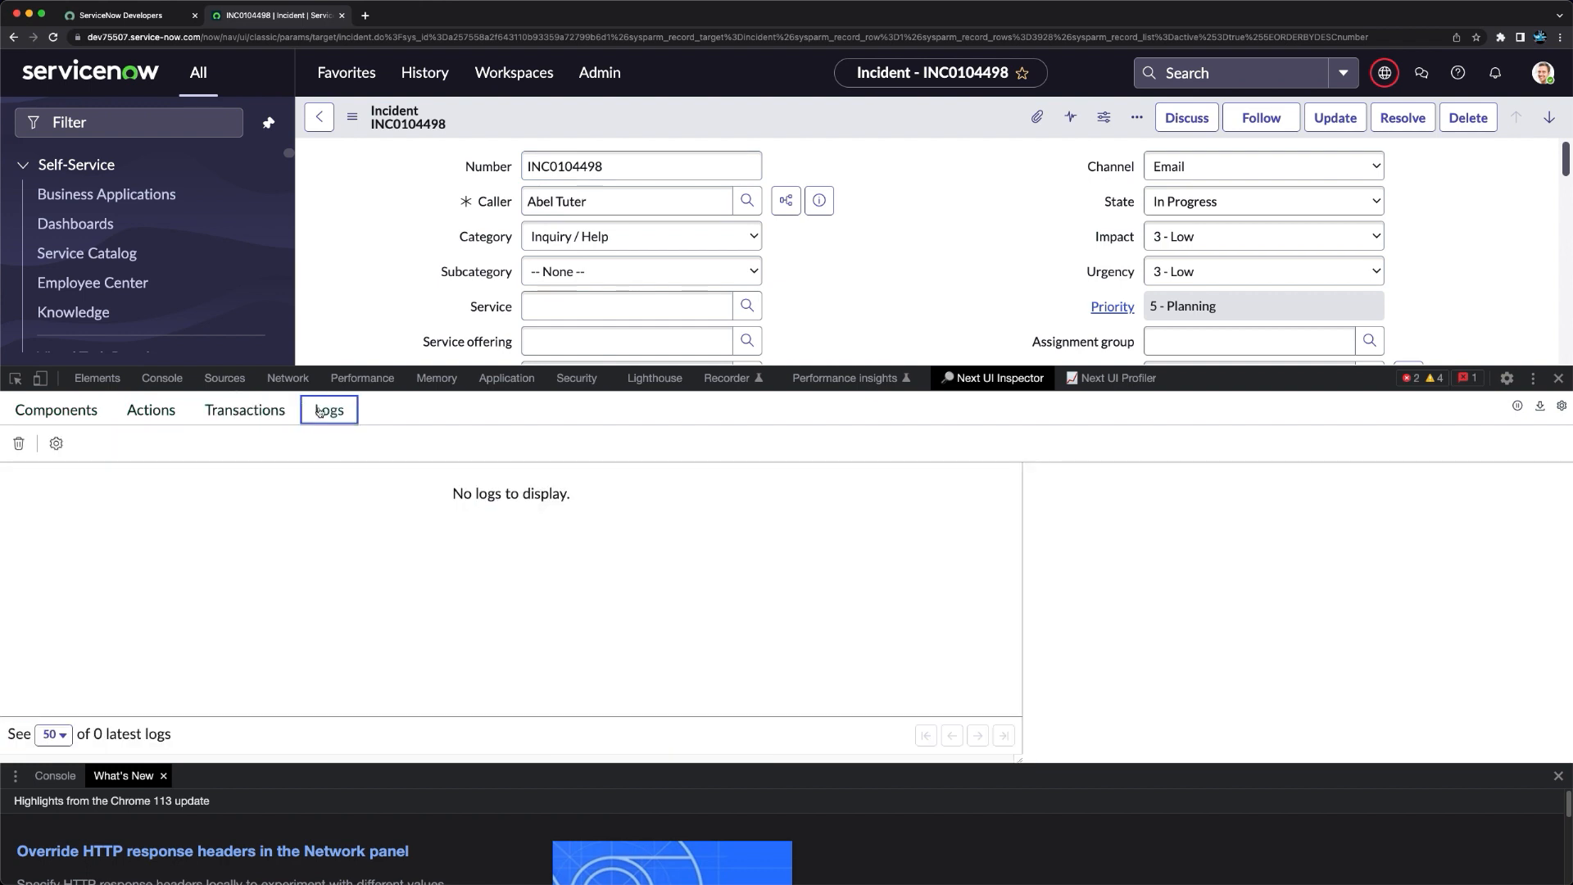
click(150, 411)
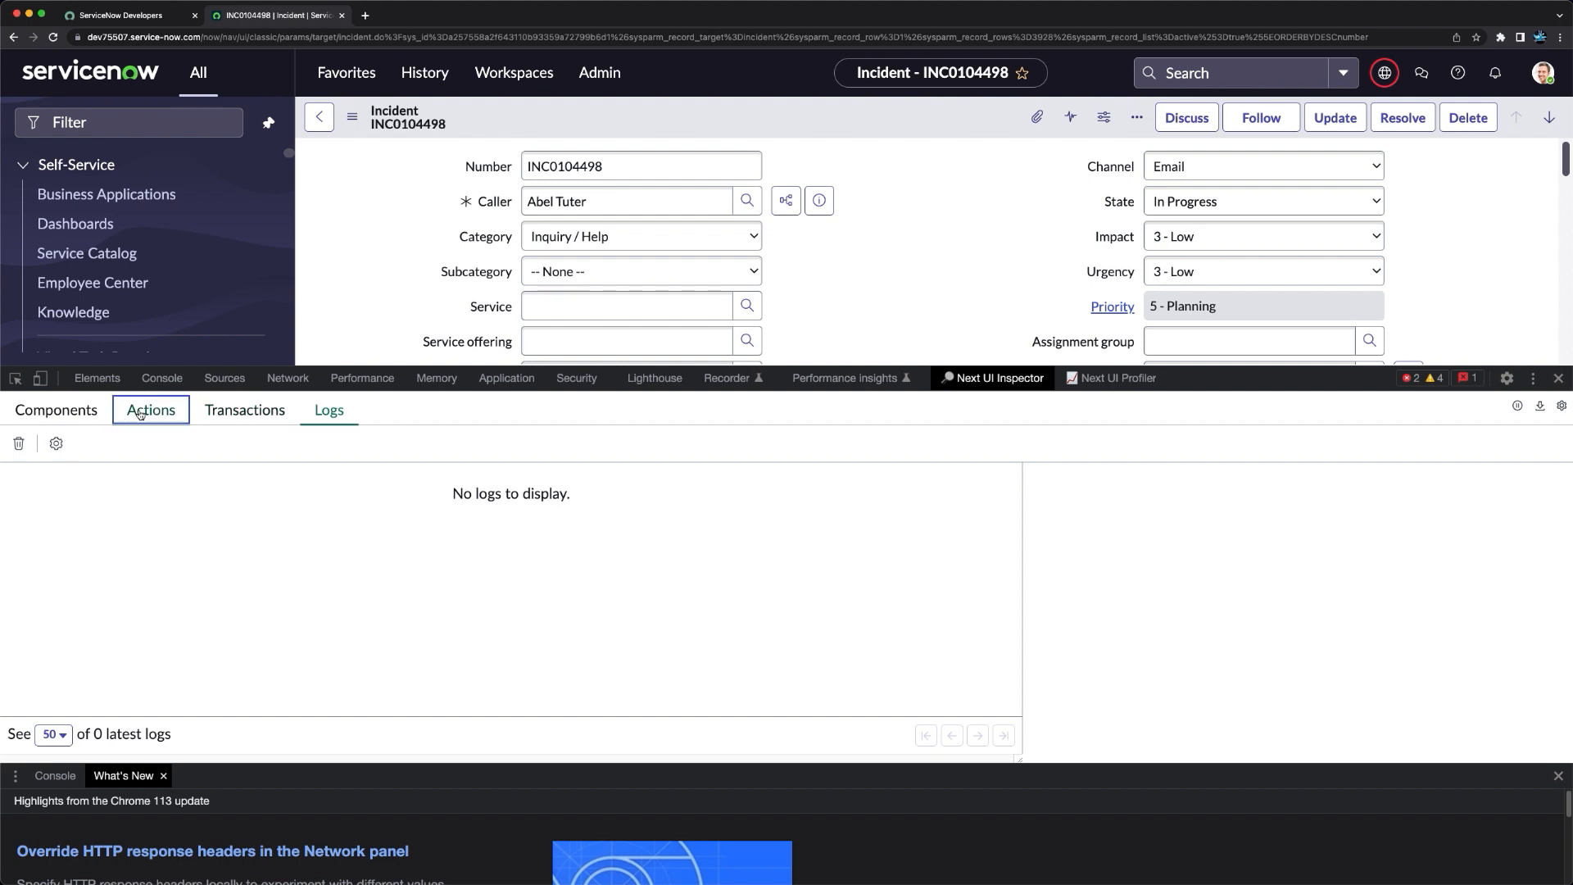
click(78, 412)
Inspect the details of the last few dispatched actions, ending with SN-POLARIS-HEADER#NAV_RESIZED.
click(155, 413)
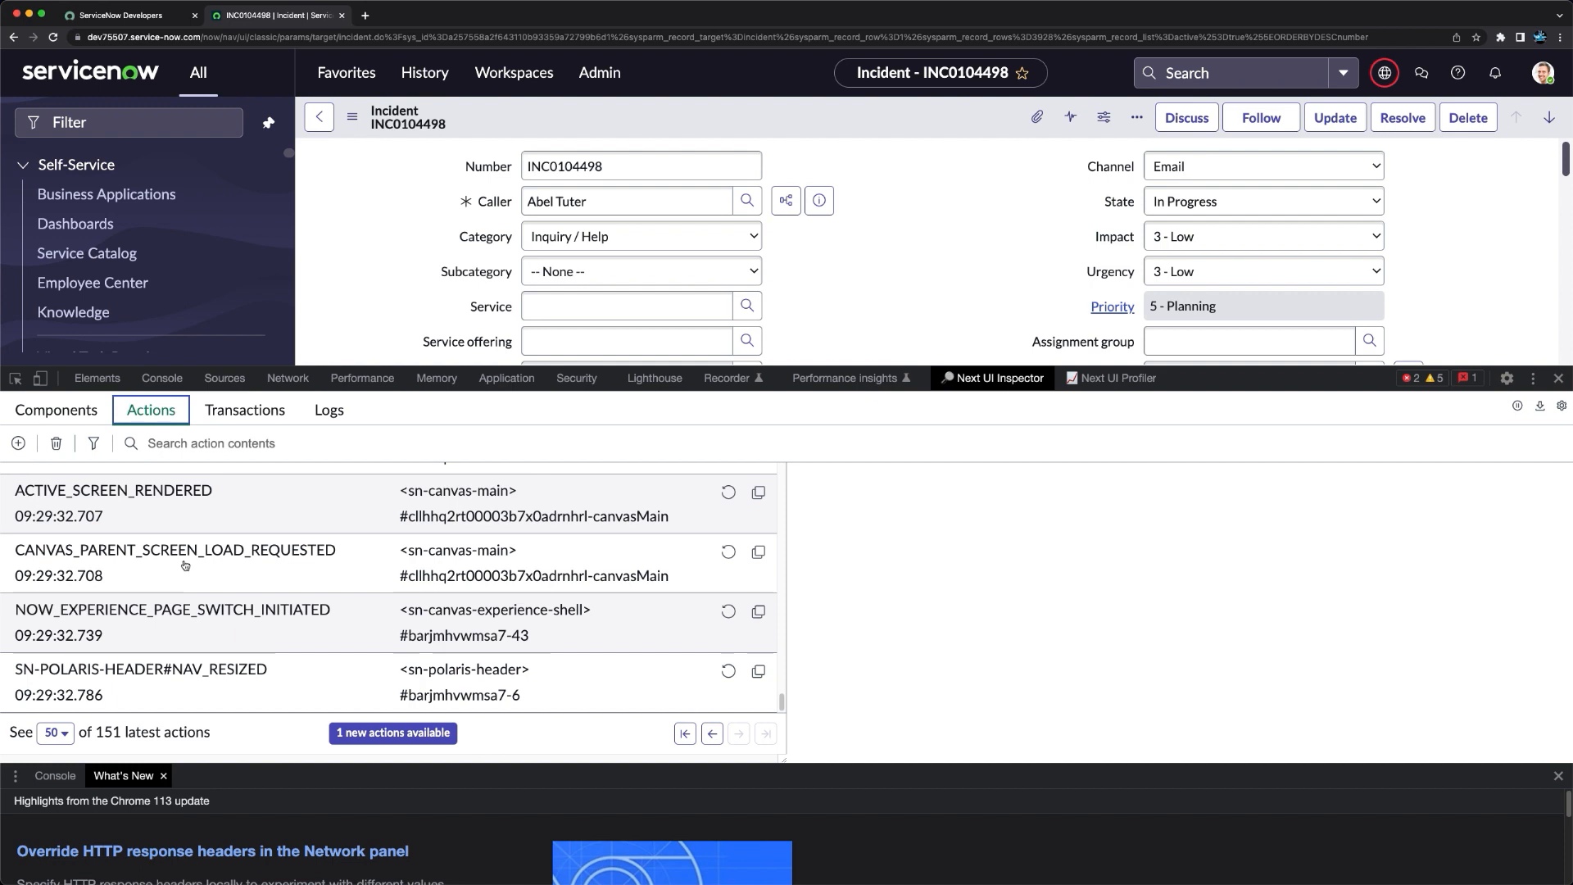
click(178, 506)
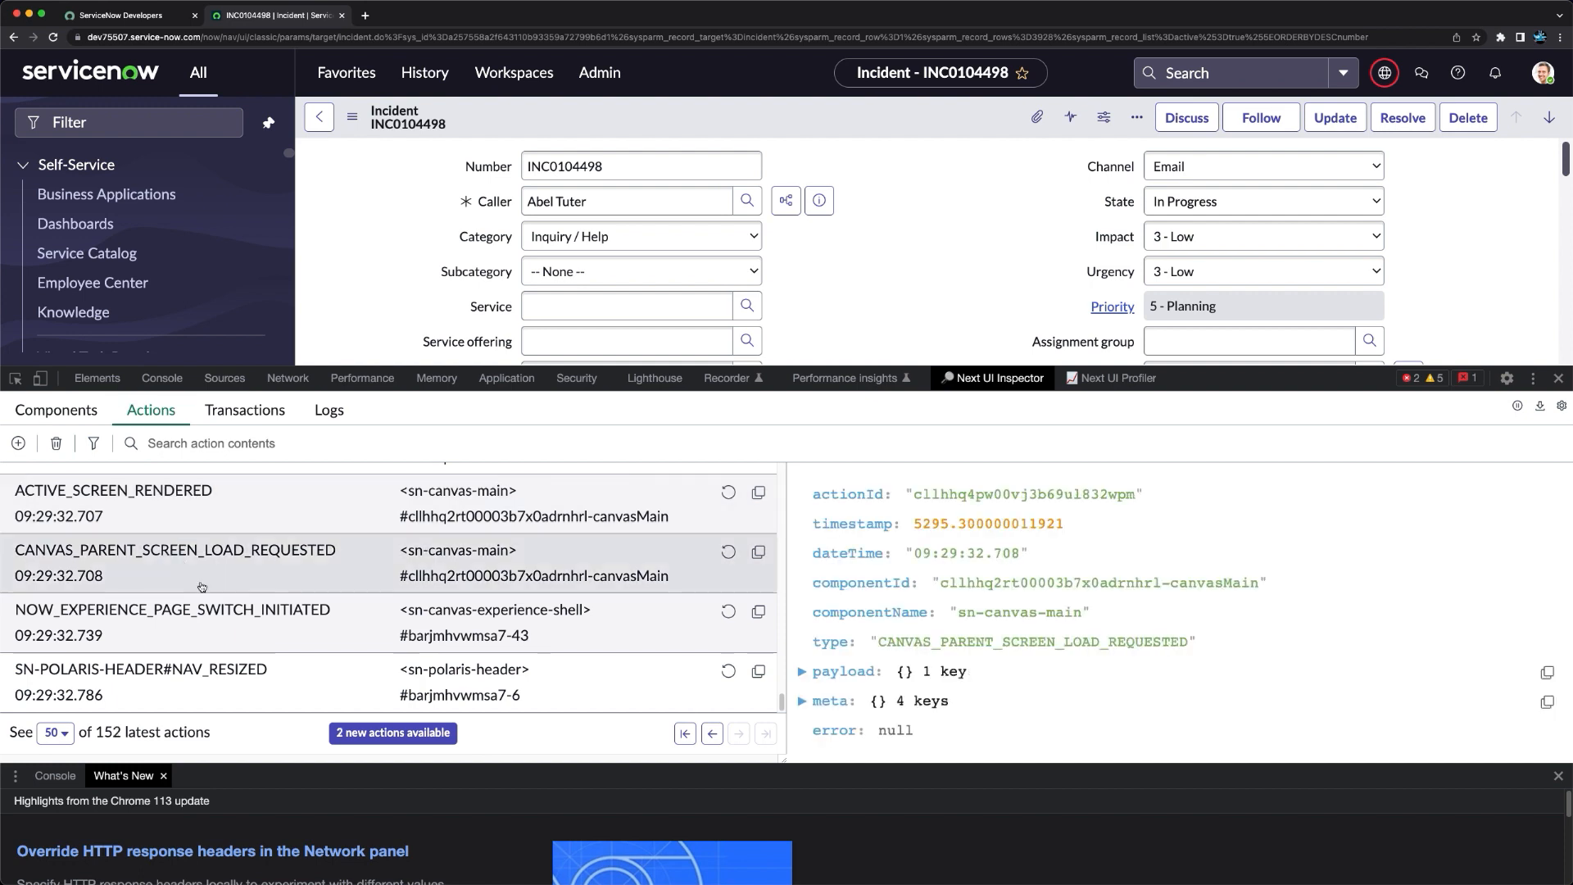
click(166, 633)
click(155, 682)
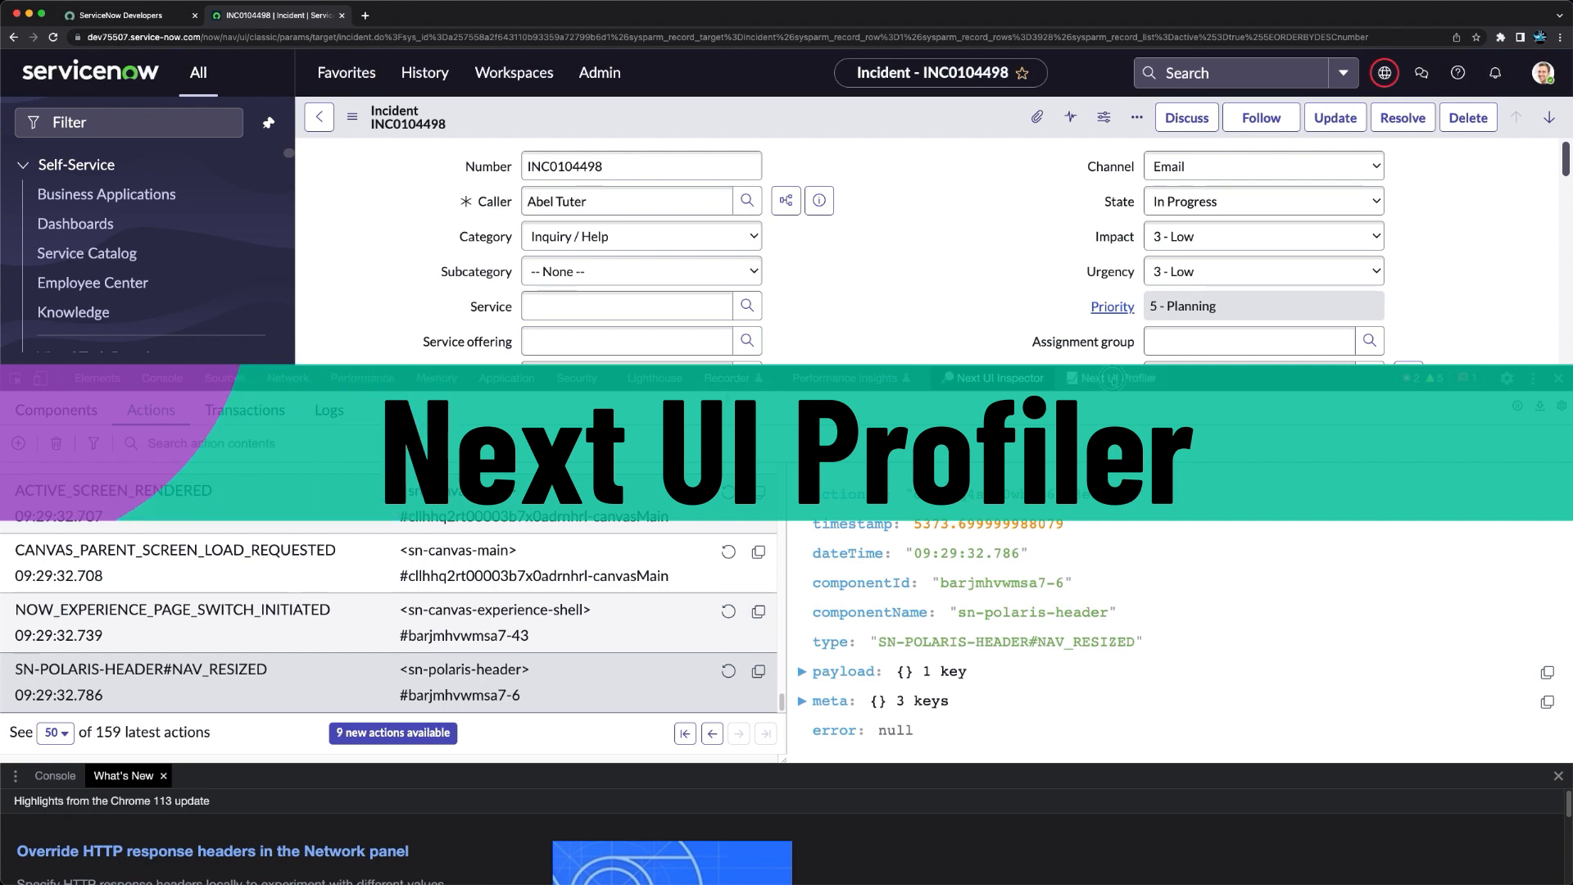
Start a new recording in the Next UI Profiler and reload the incident form.
click(1113, 379)
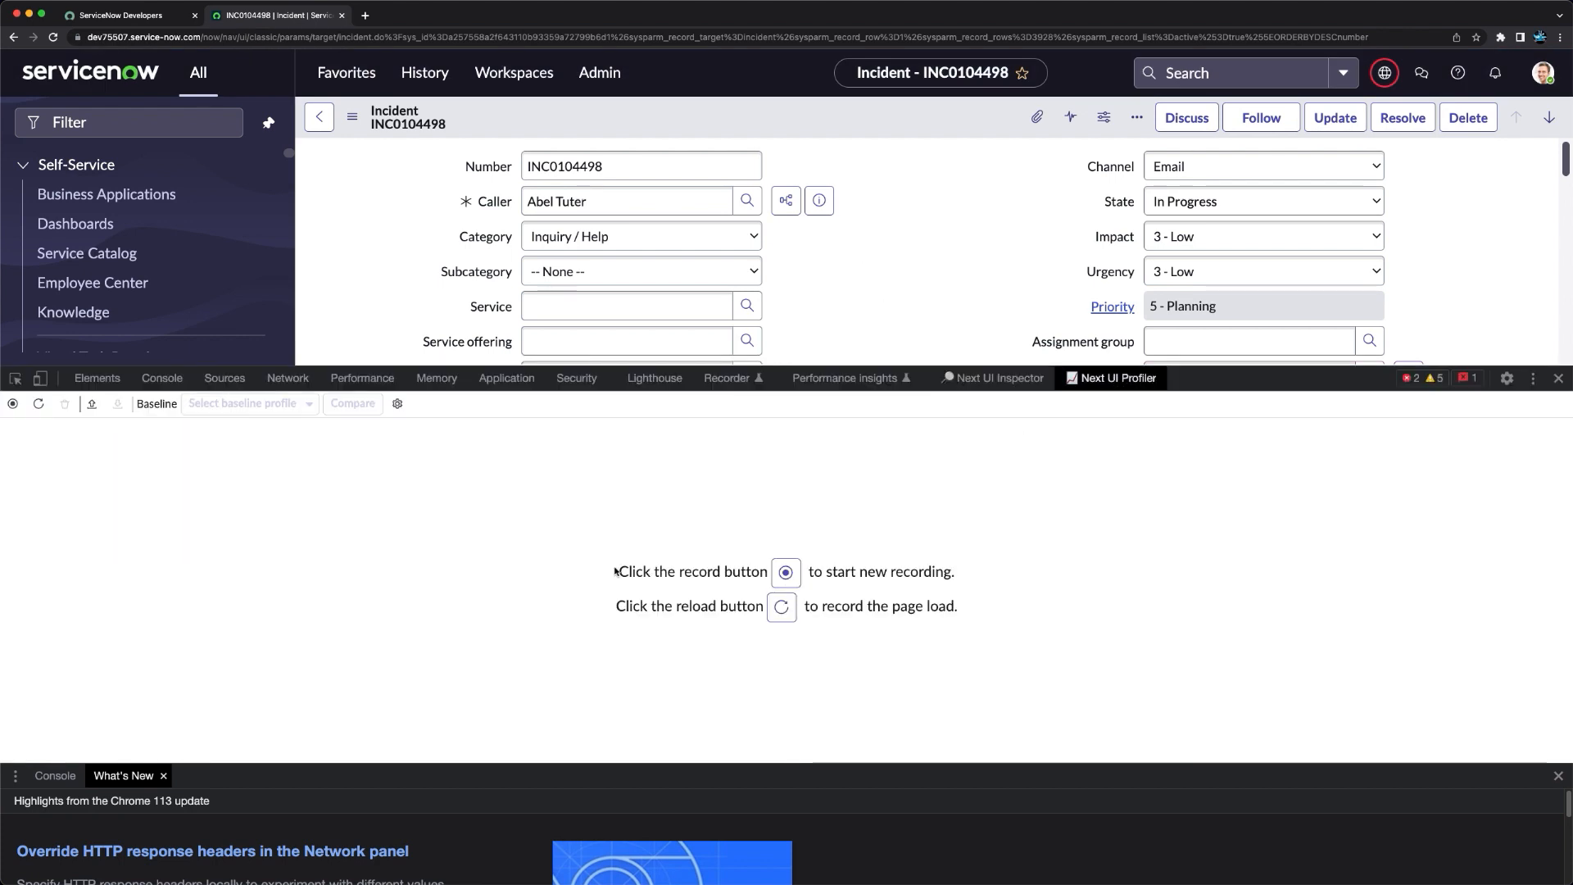
click(782, 573)
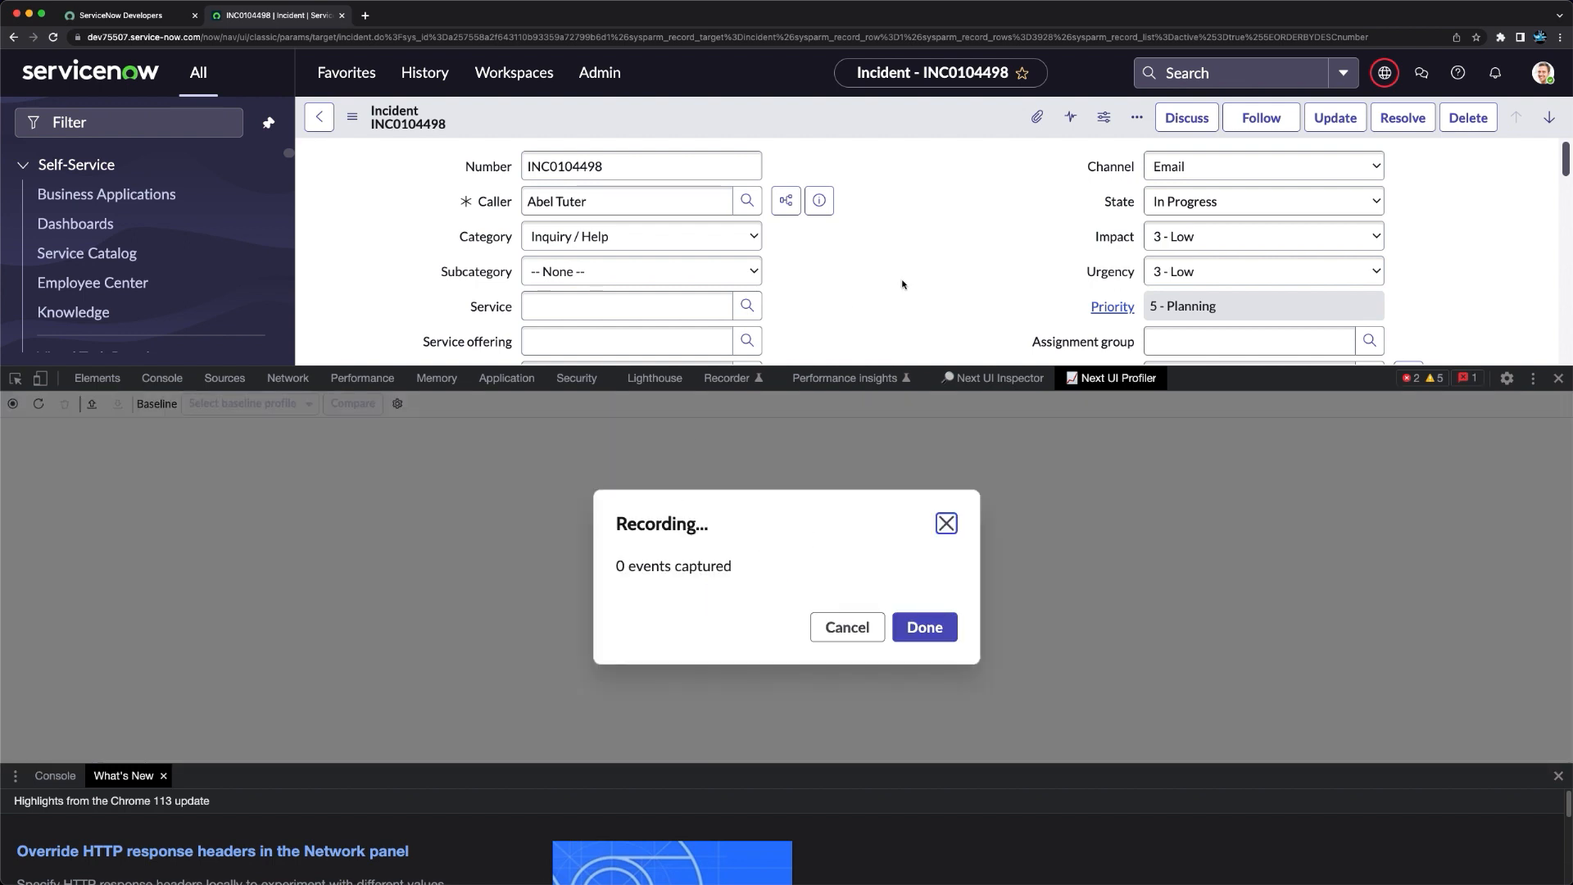
right_click(853, 116)
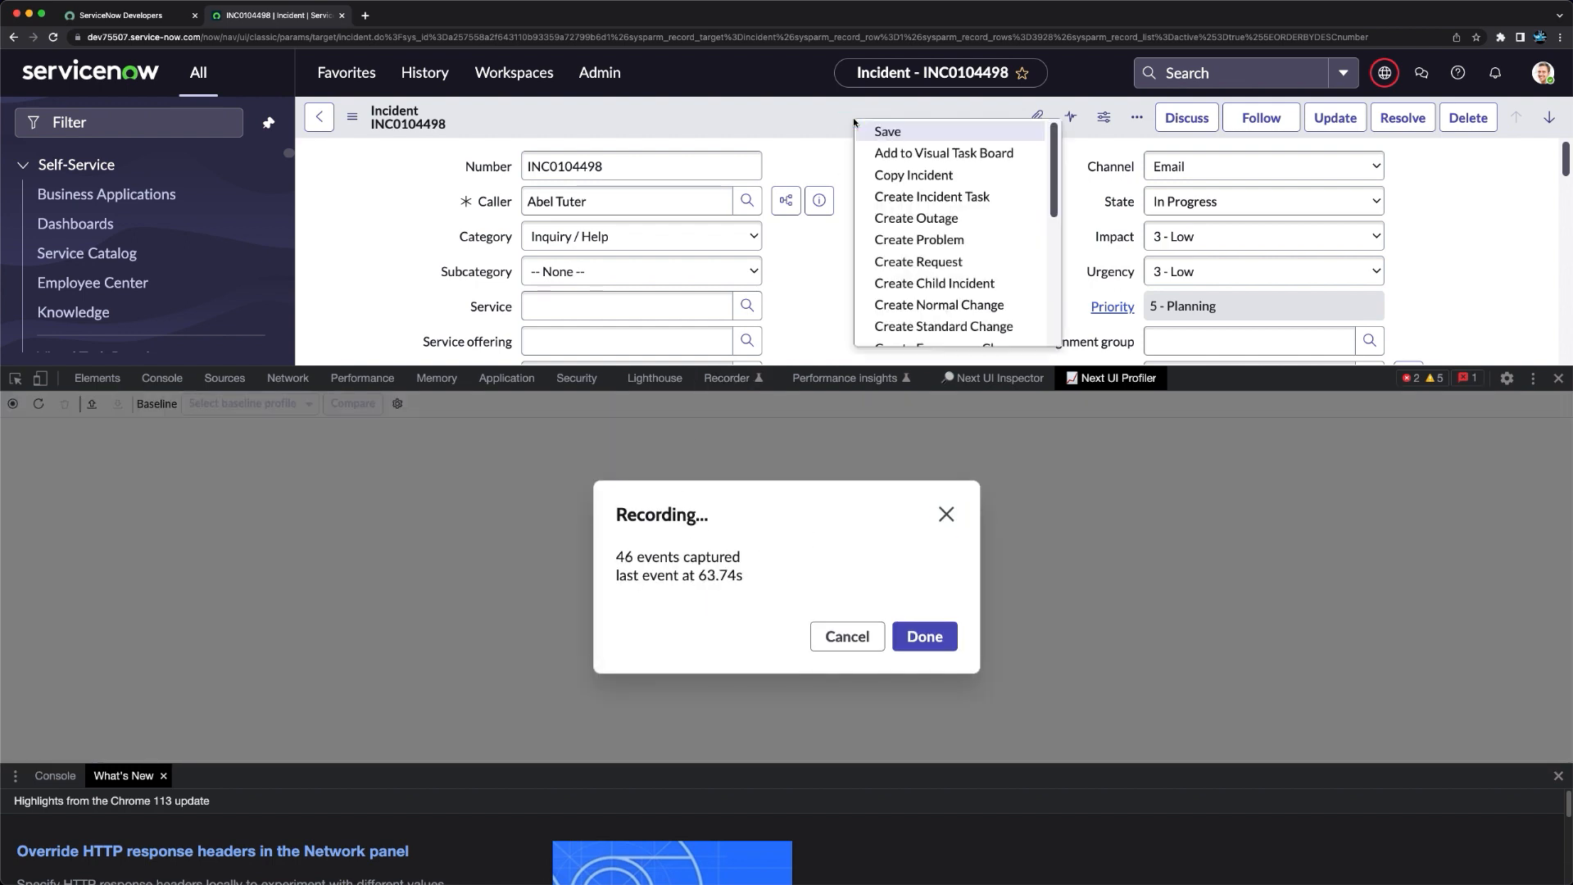
scroll(918, 240, down, 5)
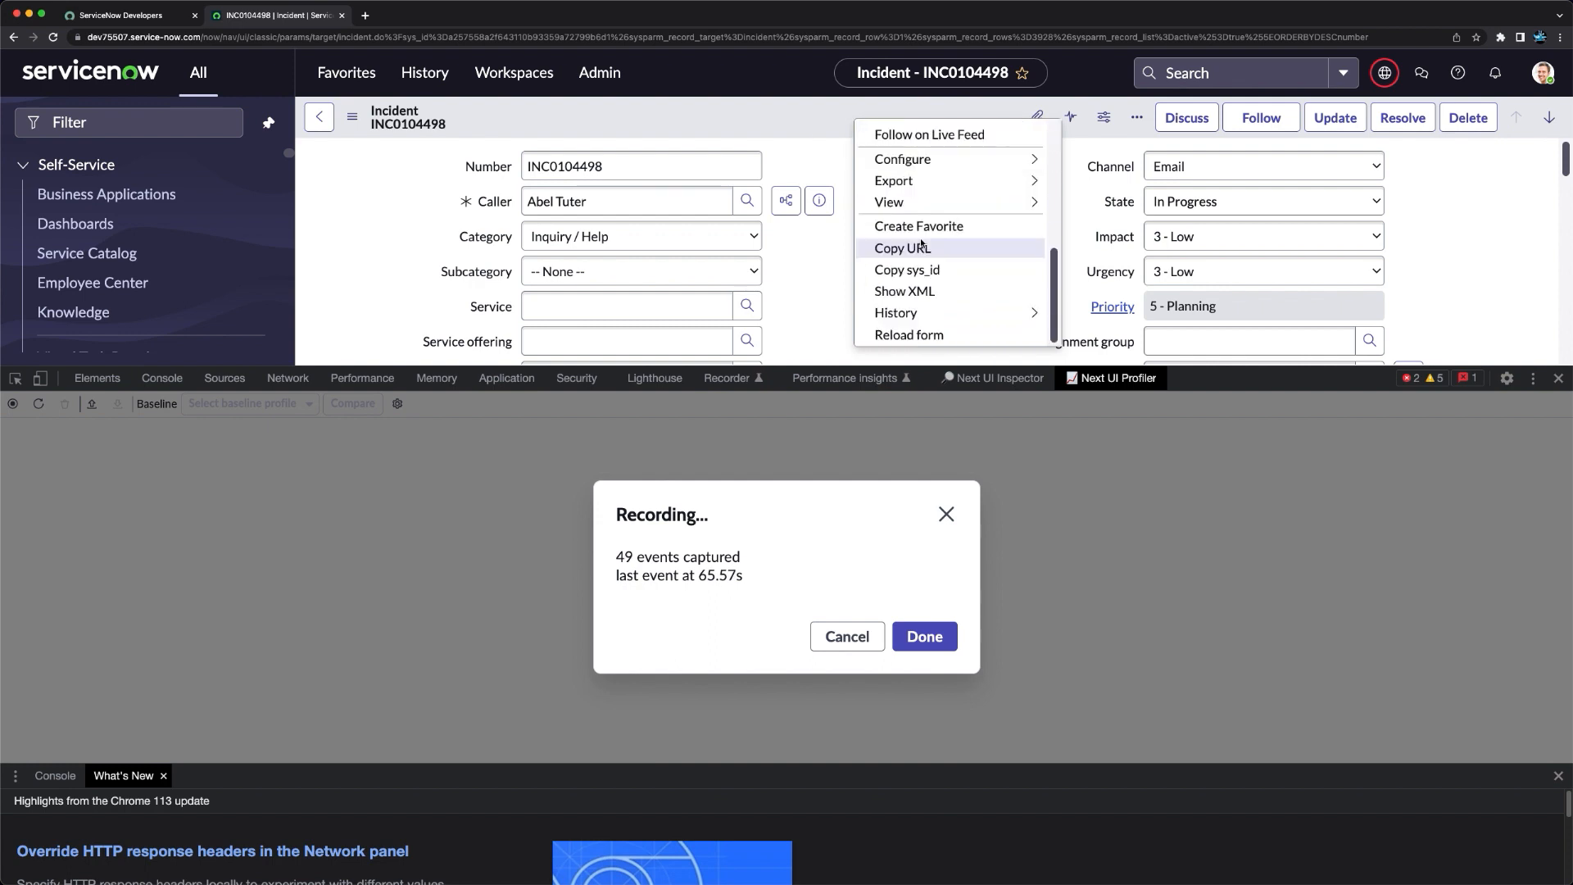
click(921, 336)
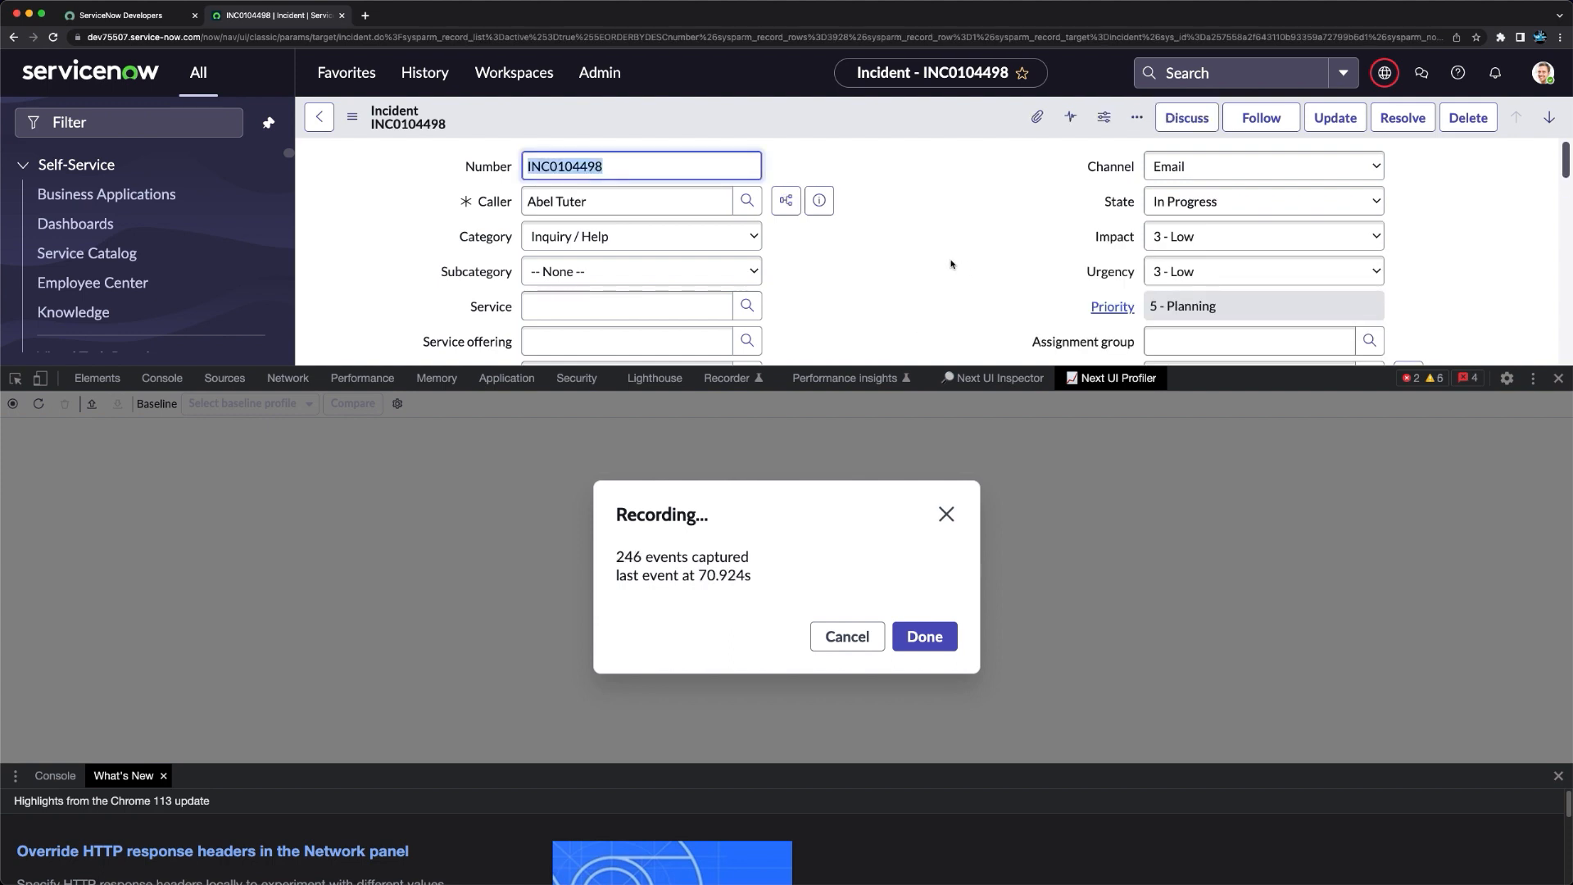
scroll(952, 264, down, 5)
scroll(952, 264, up, 5)
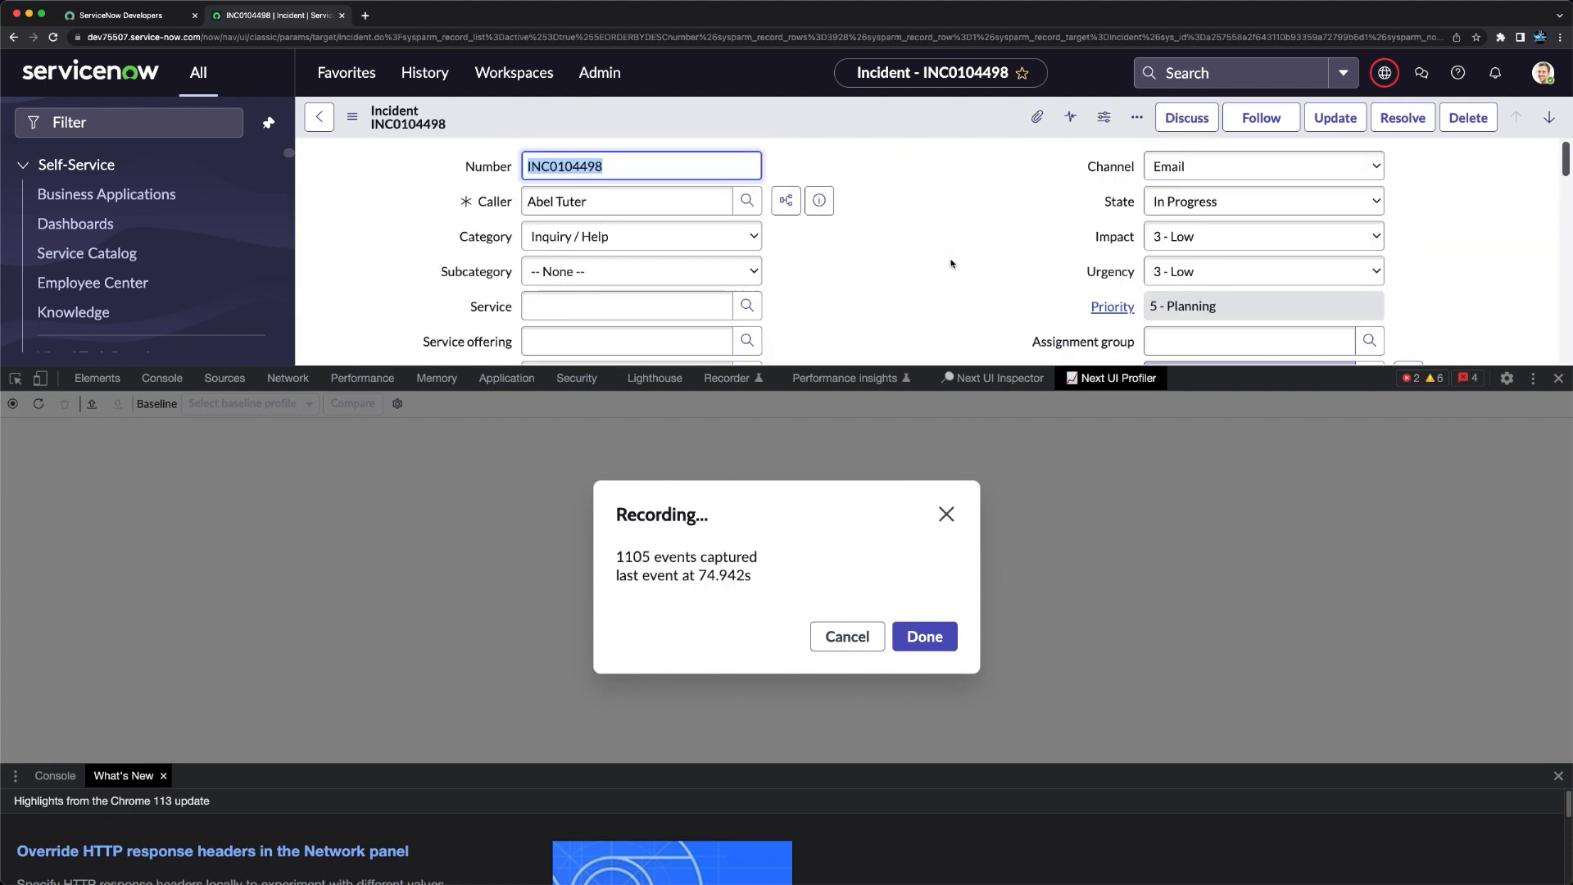
Set both the impact and the urgency of the incident to 1 - High while recording.
click(1178, 239)
click(1180, 200)
click(1182, 277)
click(1180, 236)
click(931, 204)
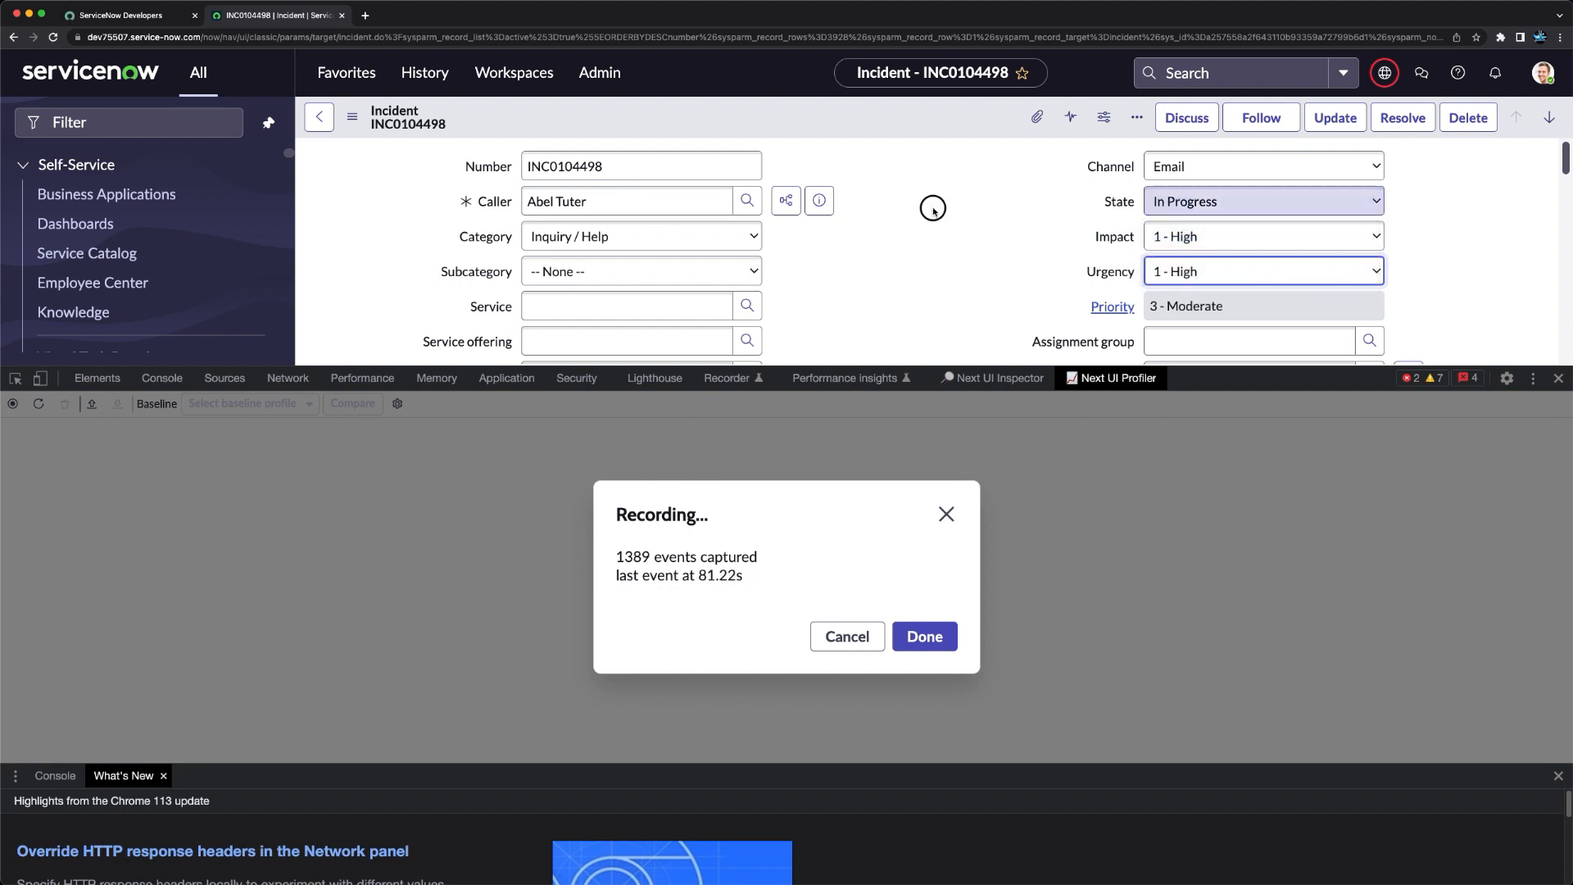
Try to save the incident, then enter "test" in its required work notes.
right_click(840, 123)
click(875, 127)
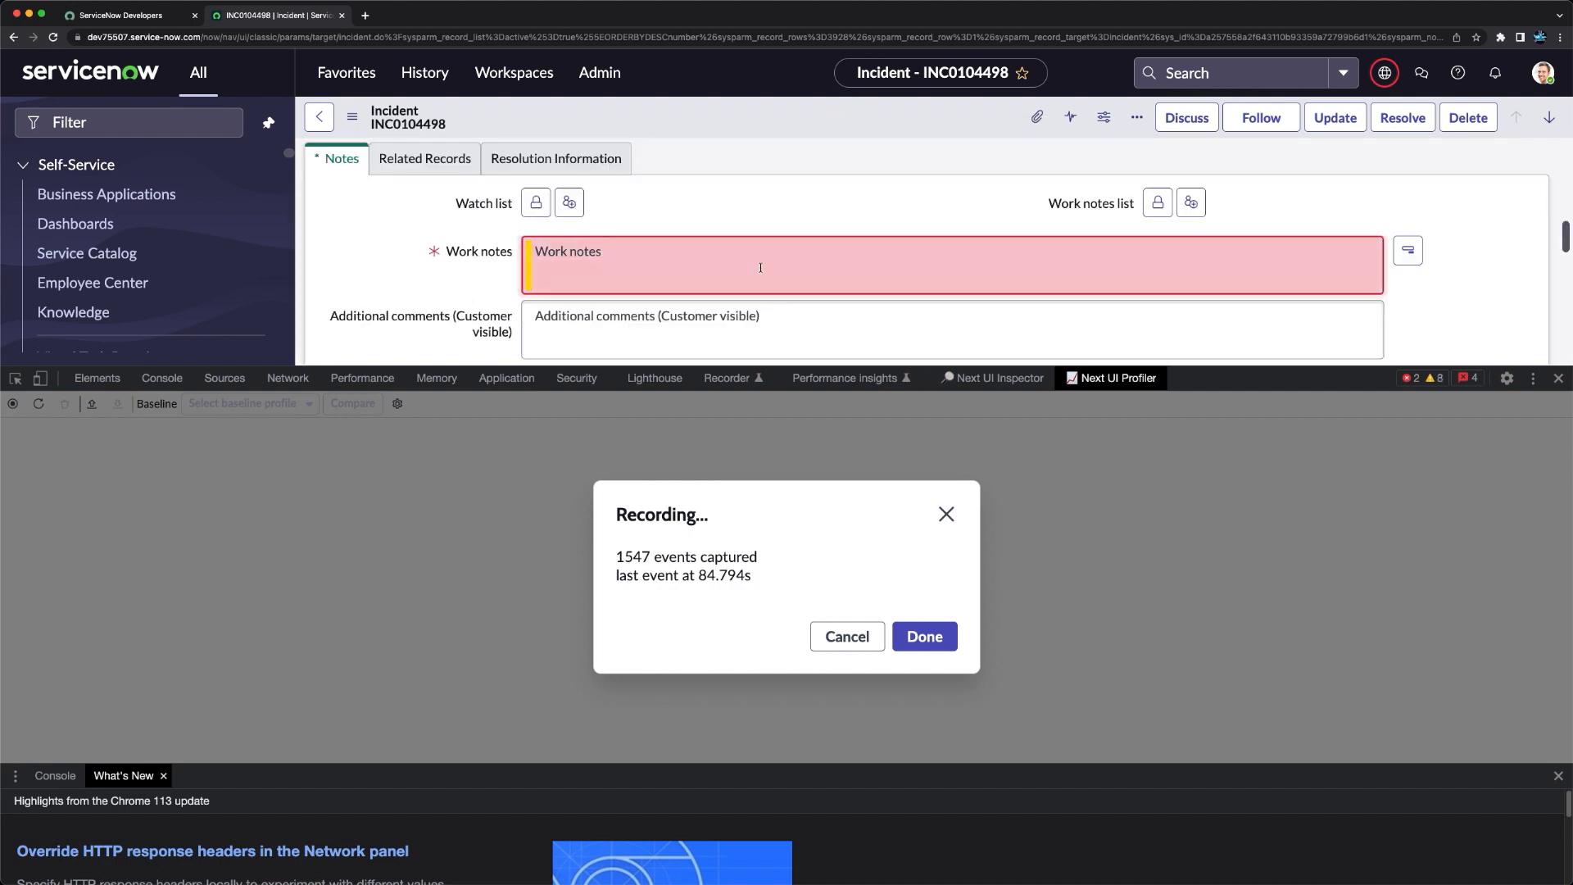
text(test)
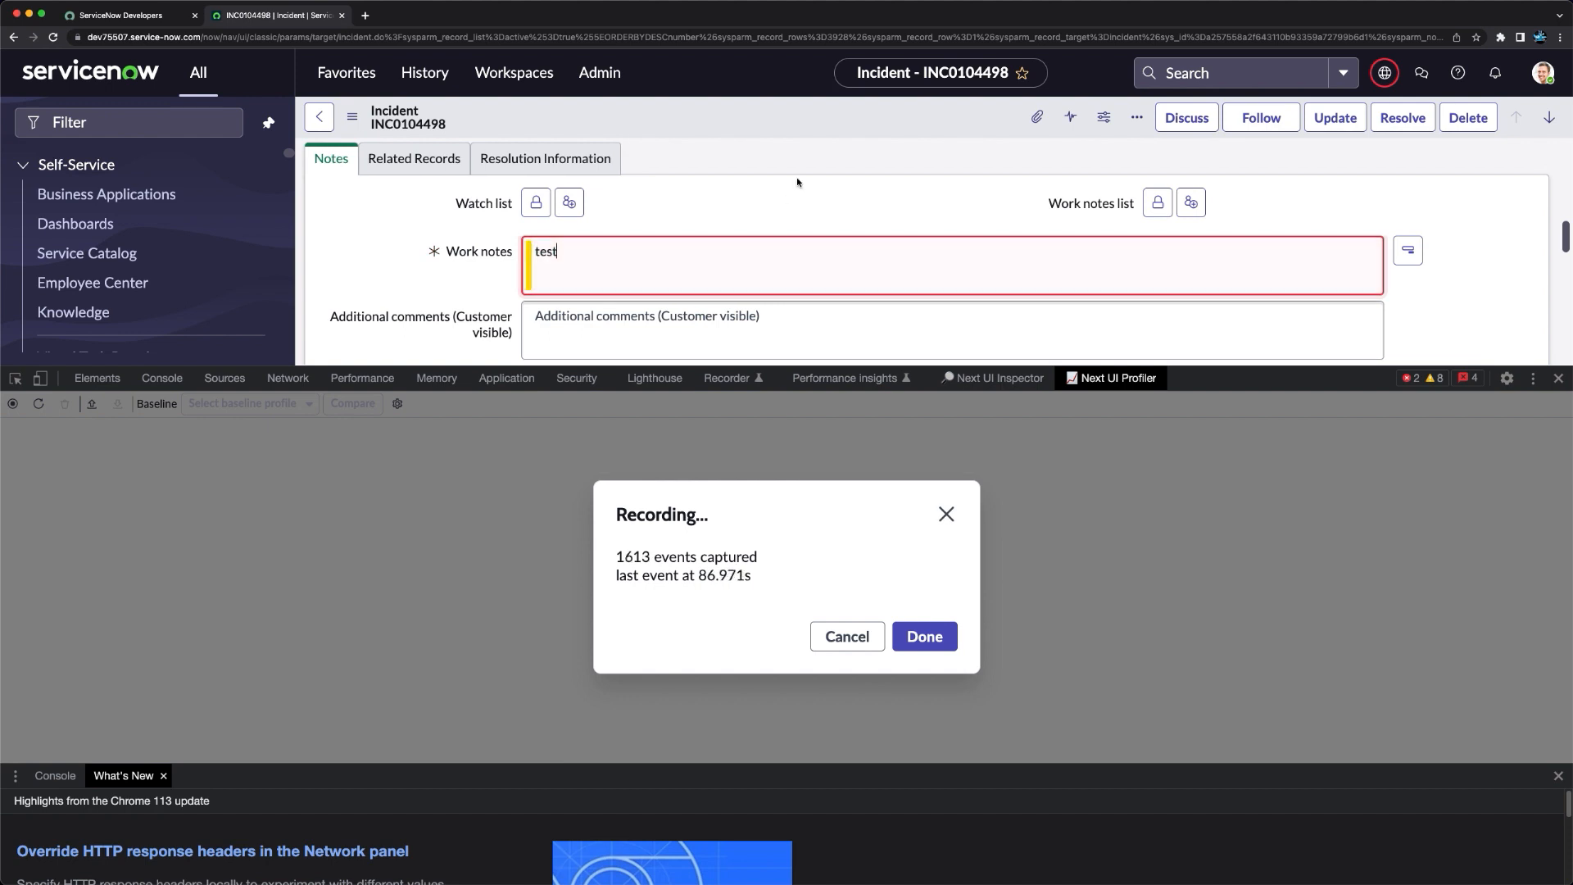
Save the incident with its new work note and finish the Next UI Profiler recording.
right_click(824, 123)
click(841, 131)
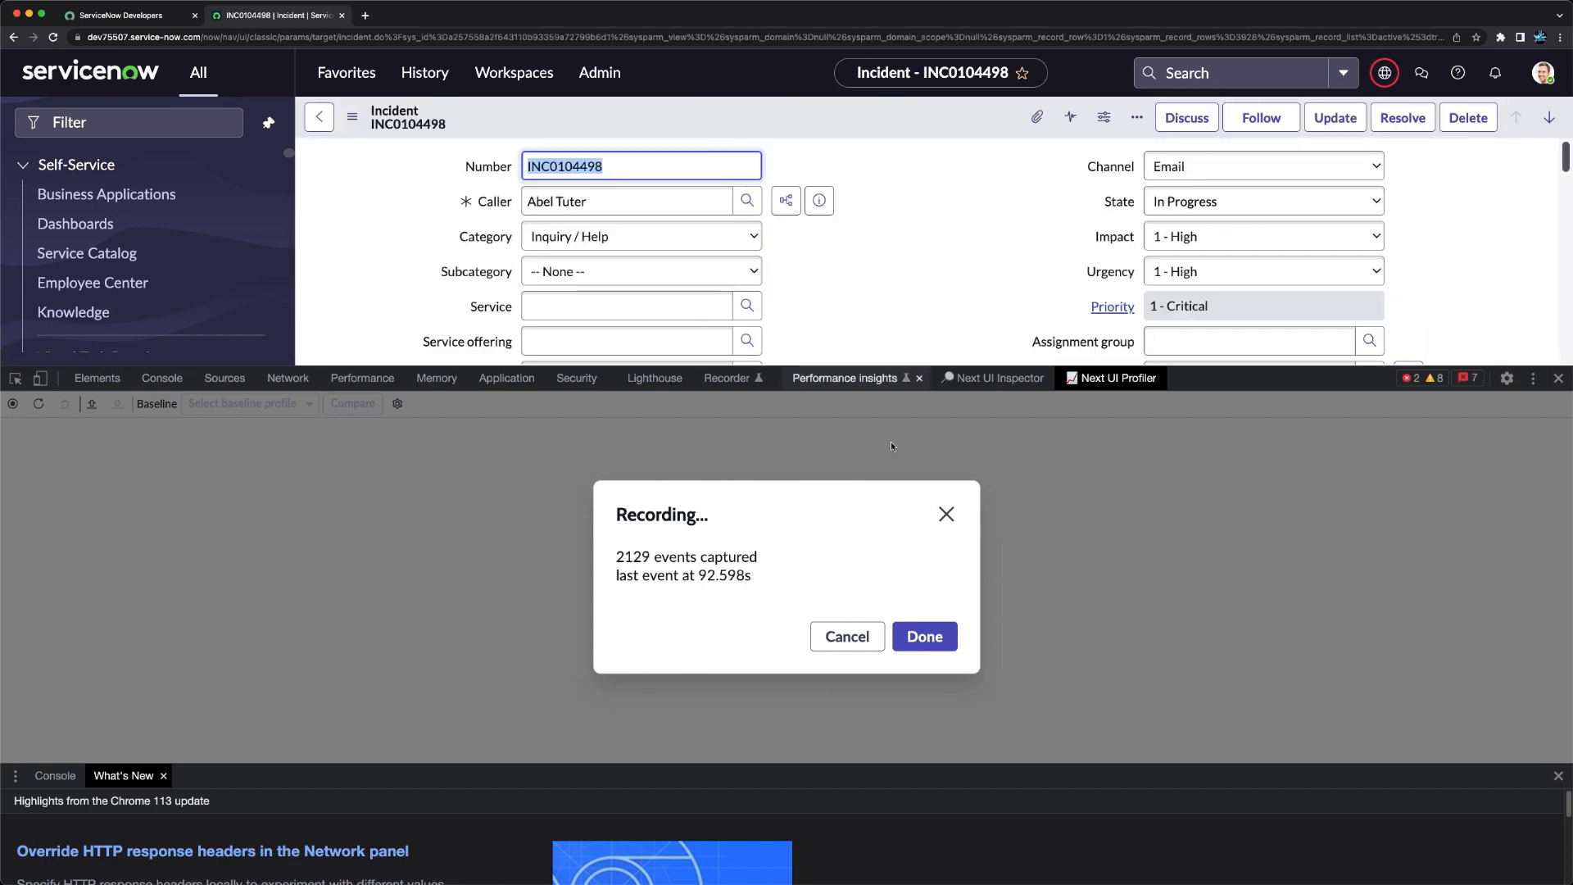
click(921, 637)
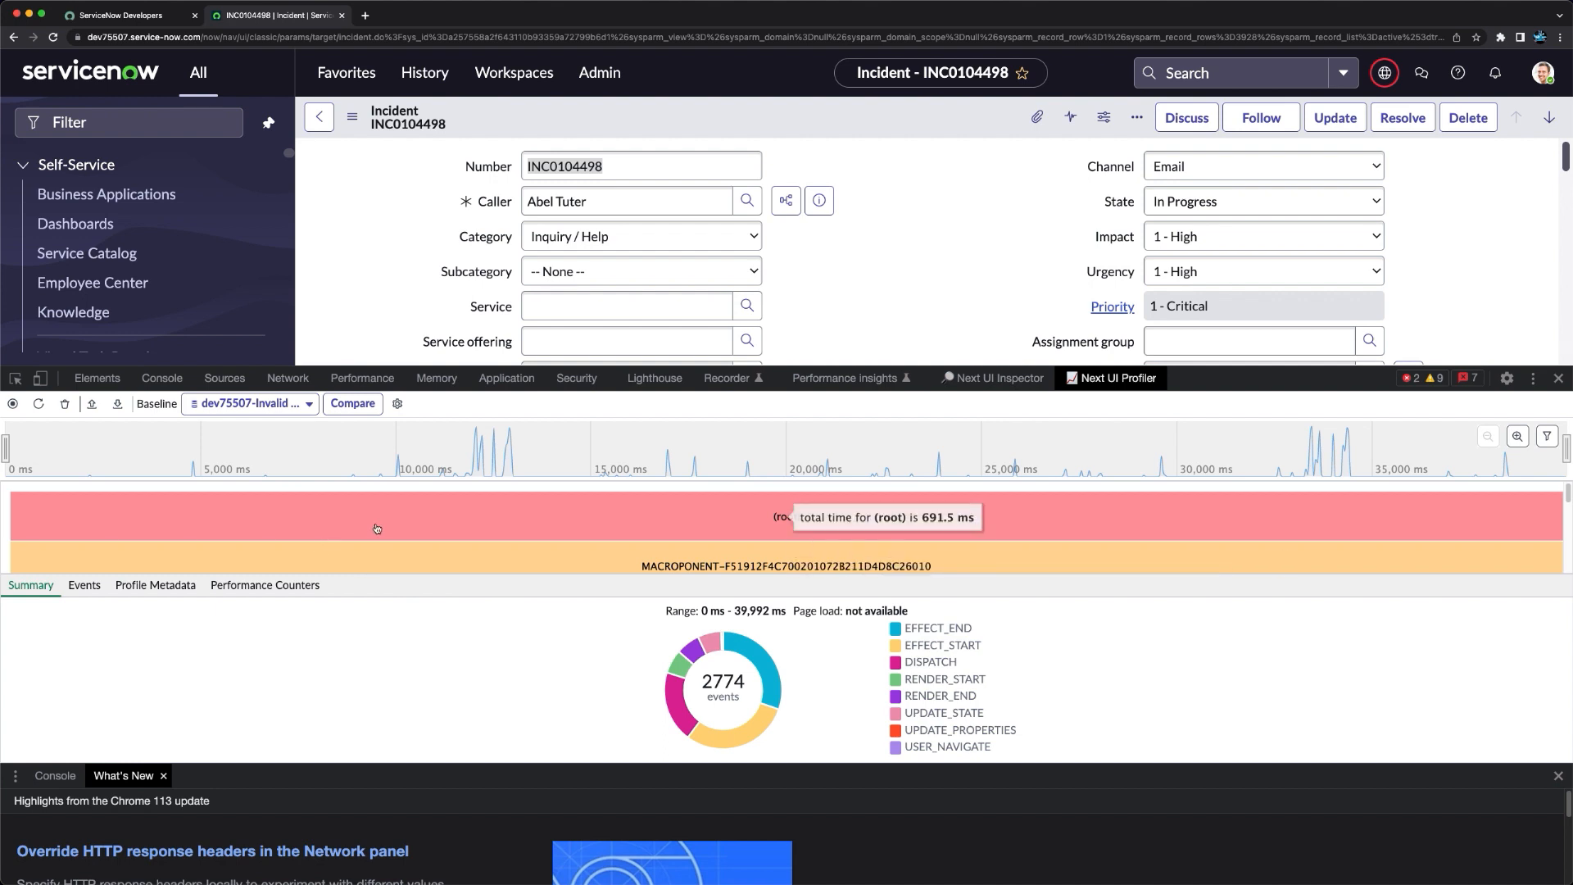
Review the recorded profile's events, profile metadata and performance counters.
click(80, 587)
click(153, 589)
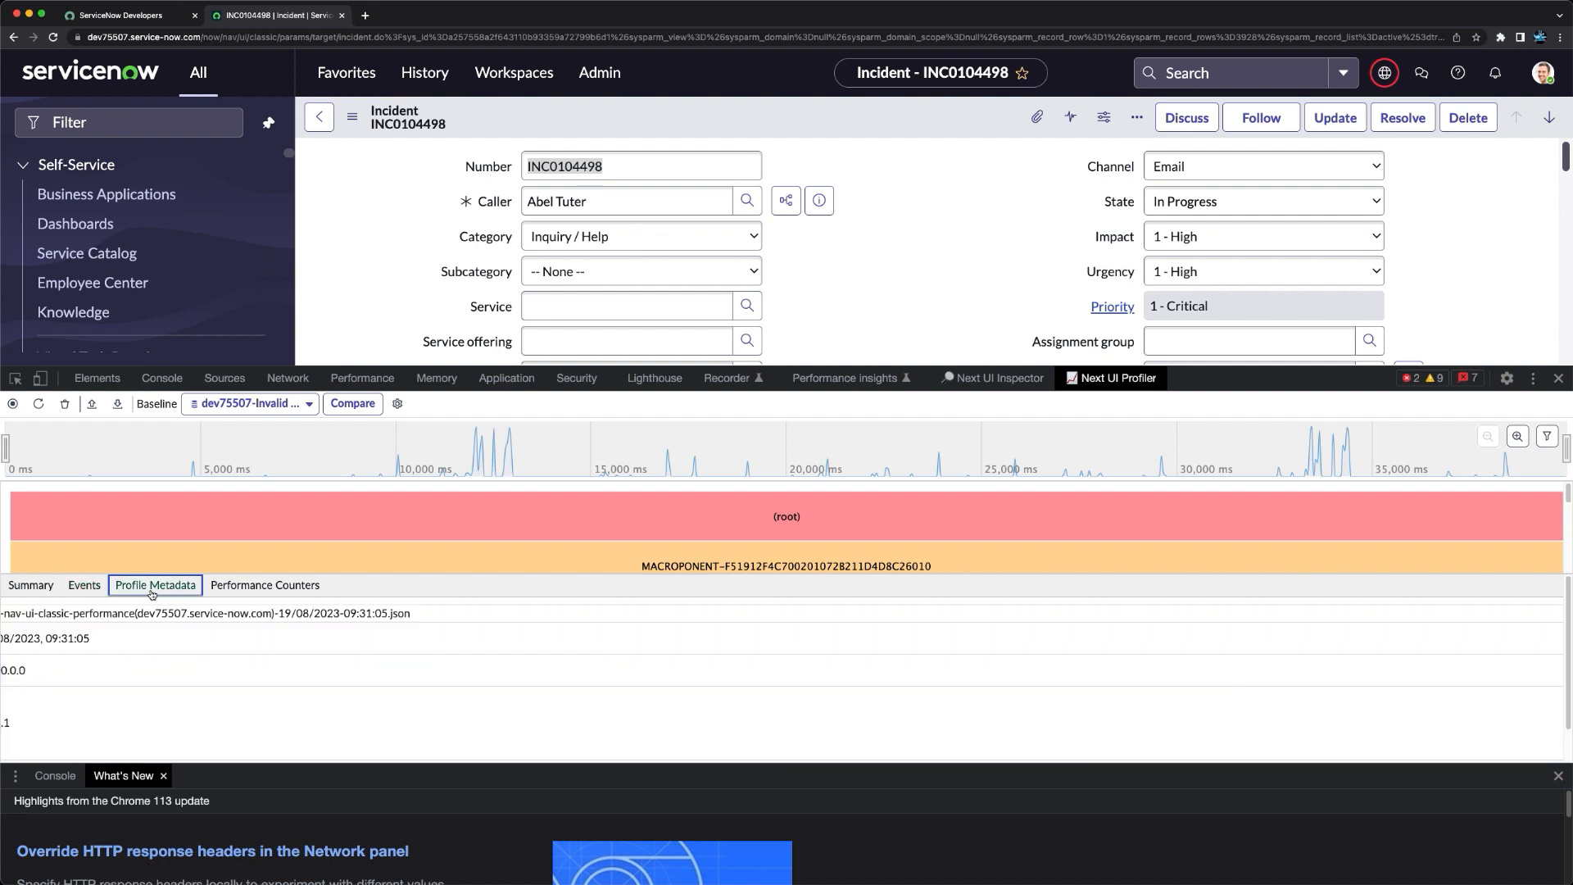
click(279, 587)
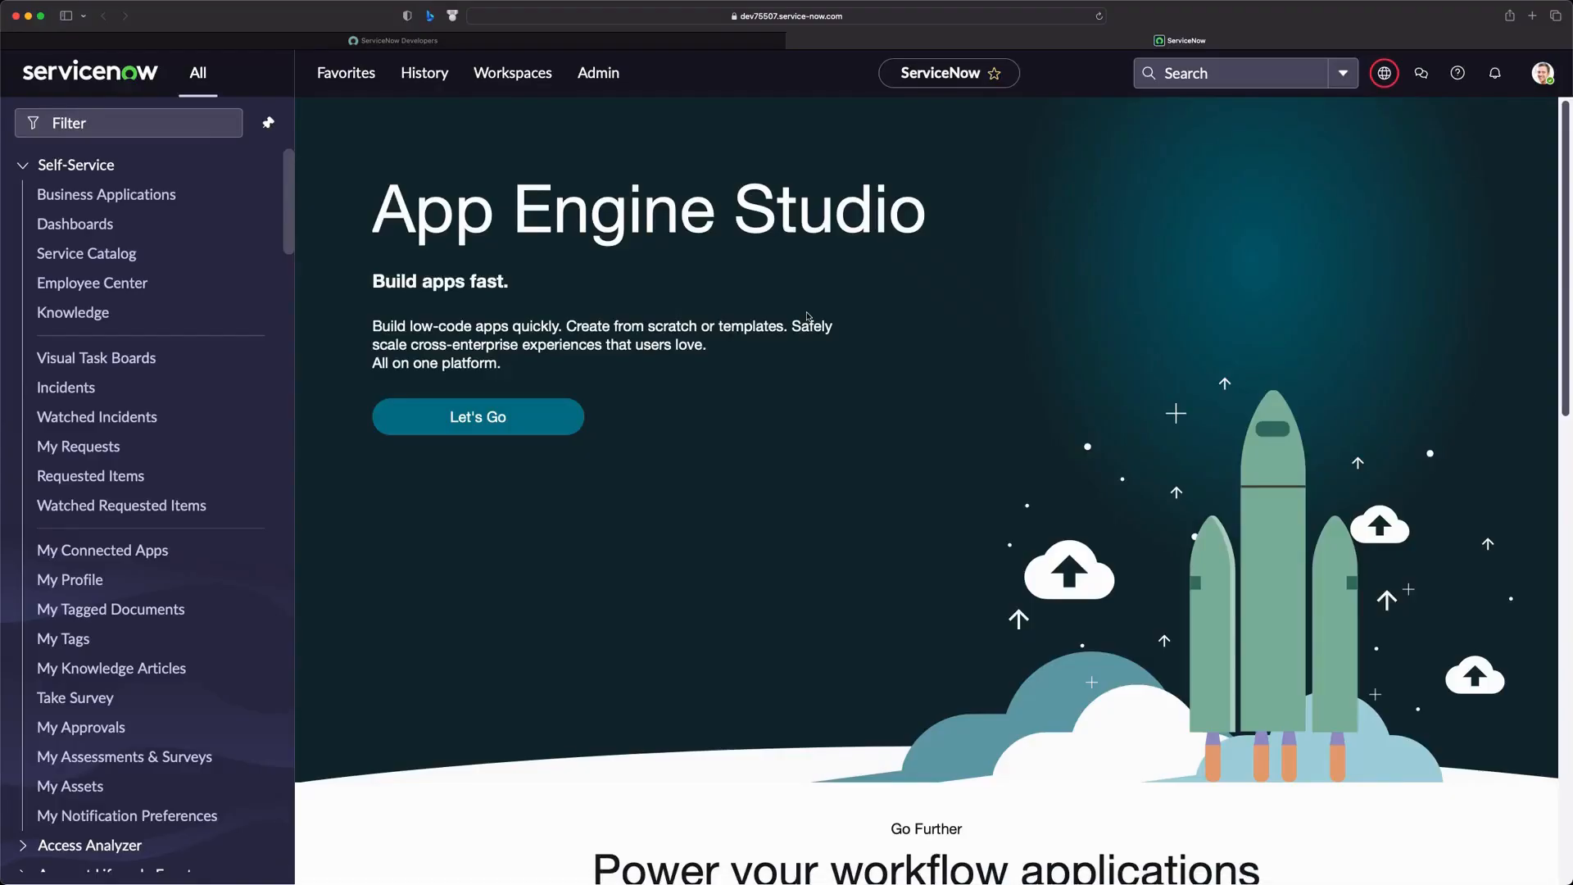
Find Access Analyzer in the application navigator by filtering for "access ana" and open Analyze Permissions.
click(107, 130)
text(access ana)
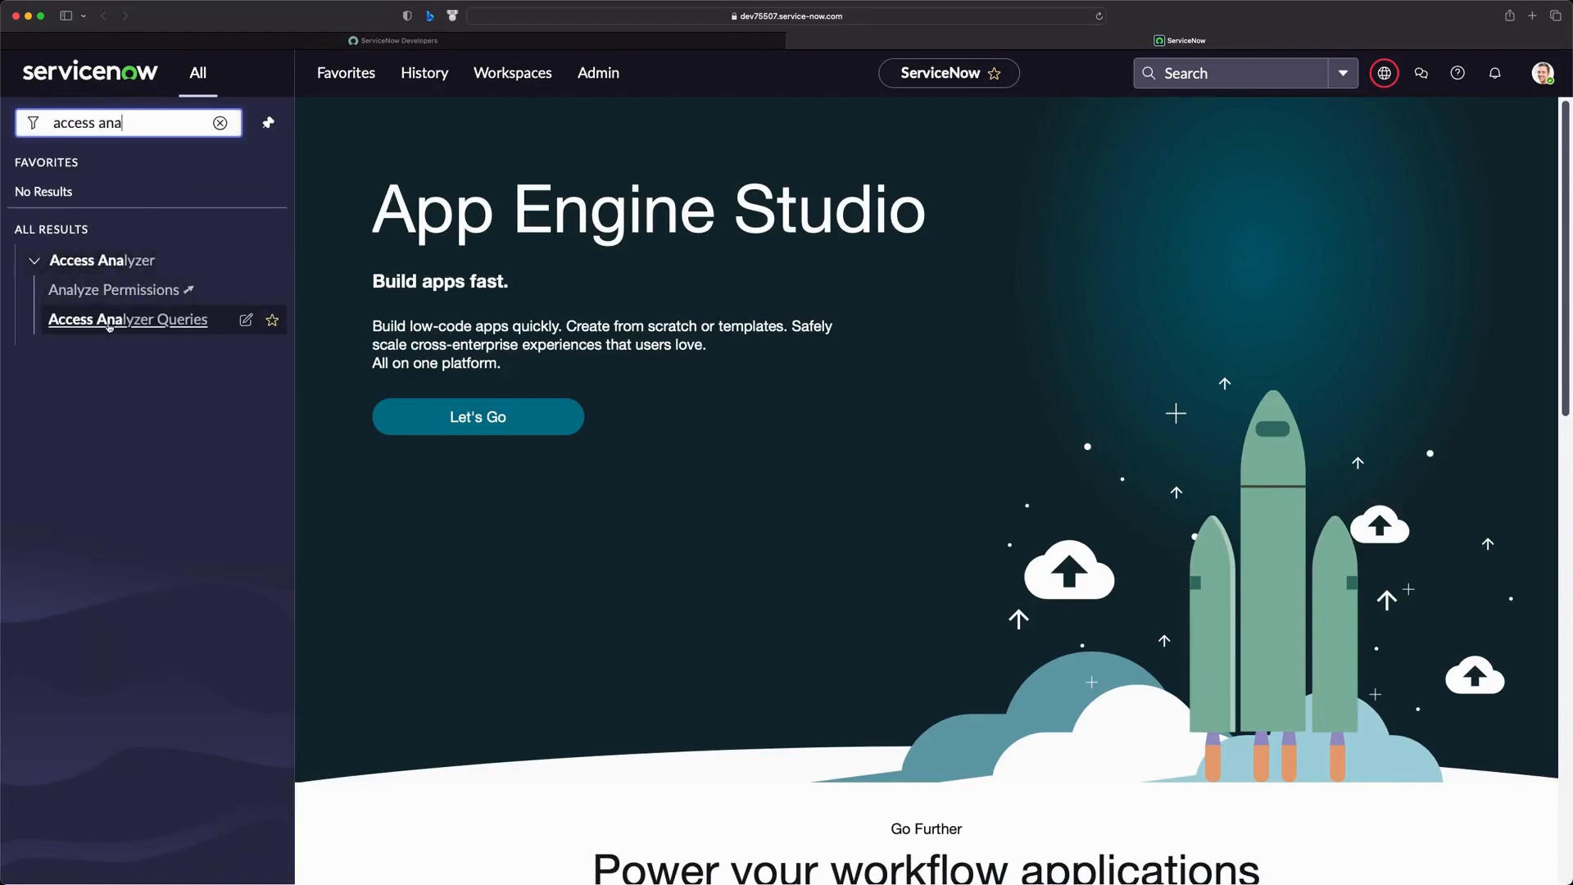
click(104, 288)
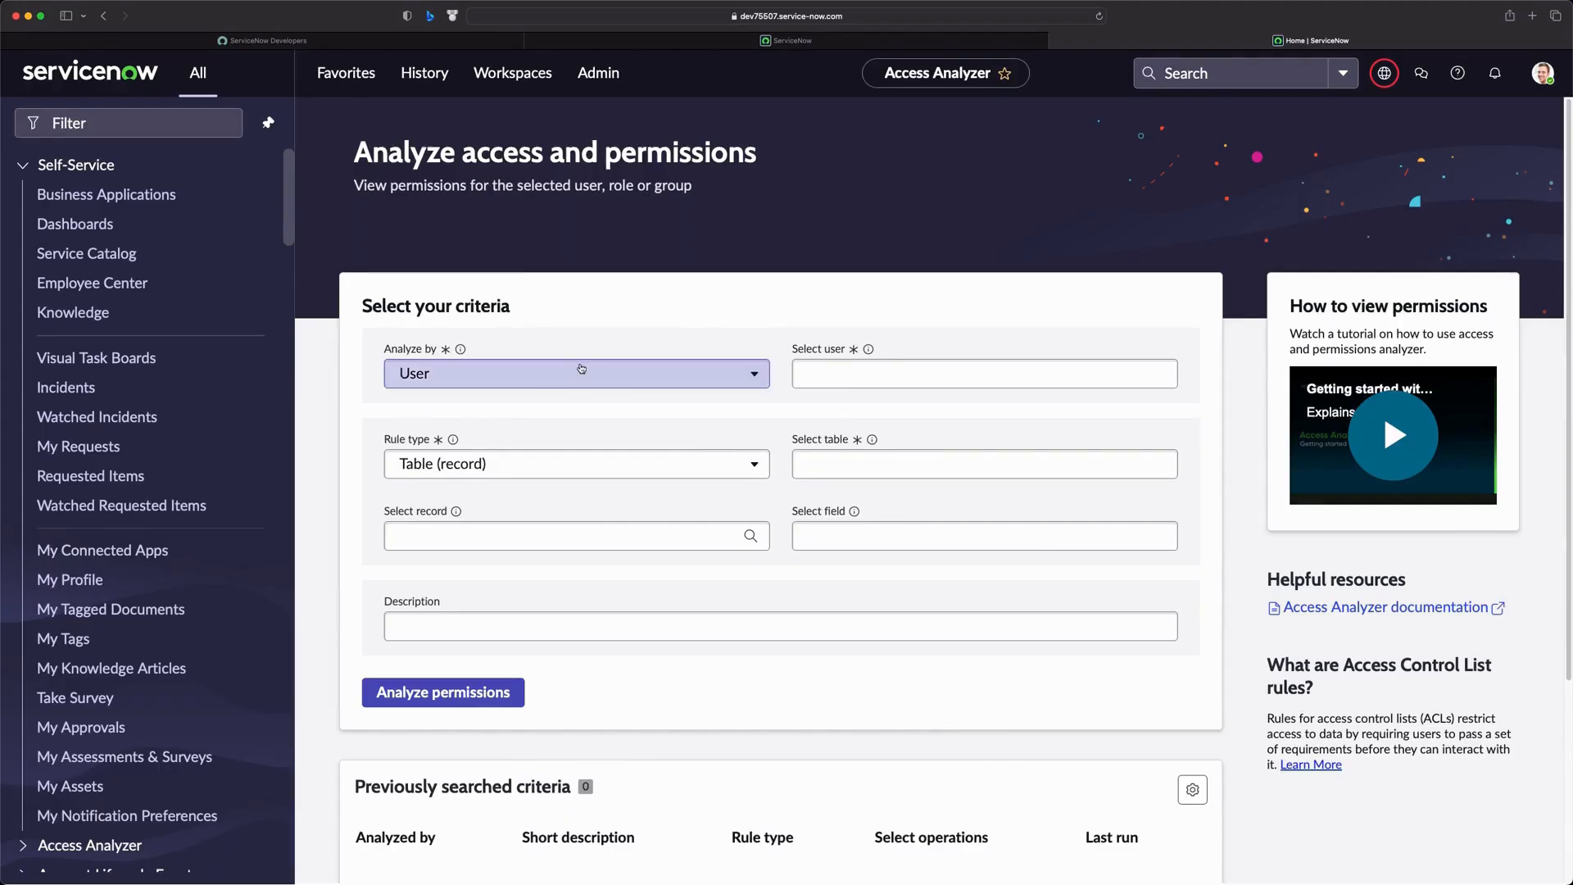
Keep the permission analysis set to User and select the incident's caller as the user.
click(583, 375)
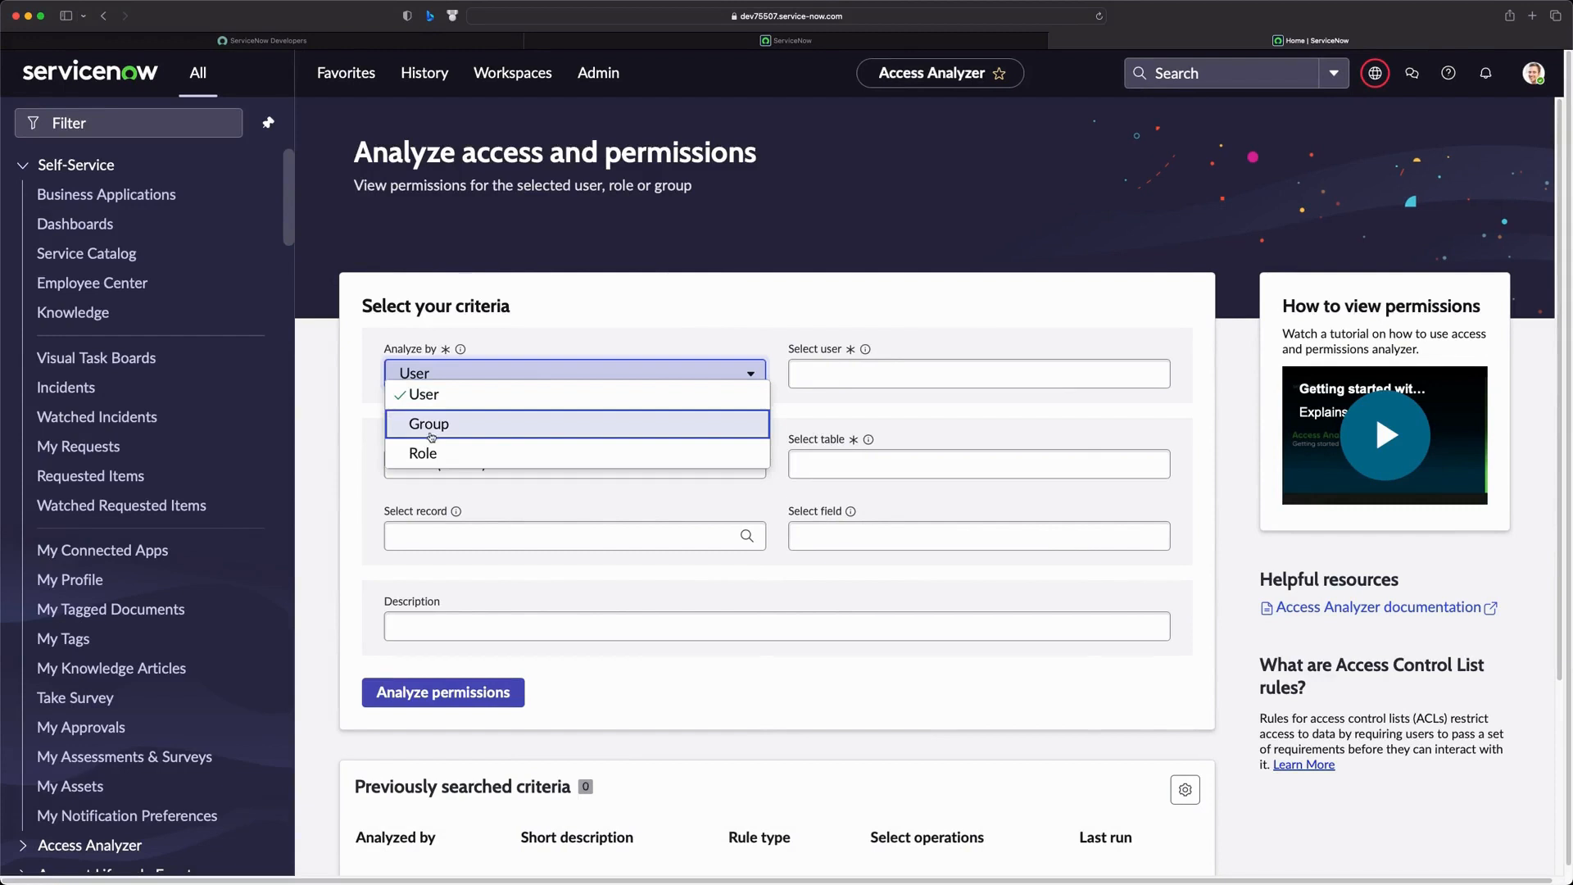
click(829, 375)
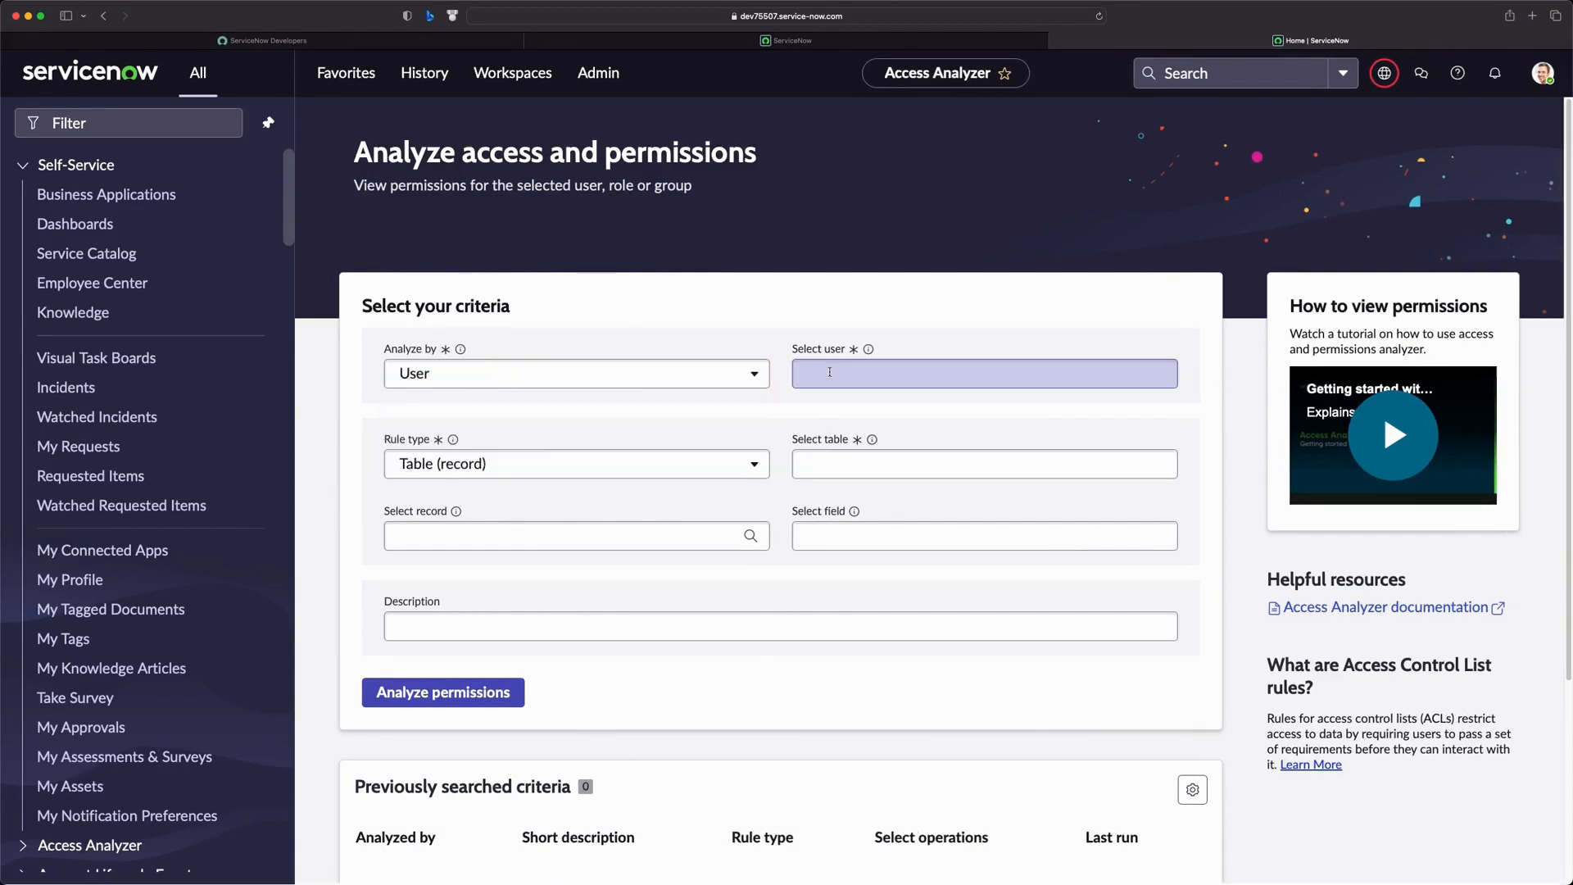
text(abel)
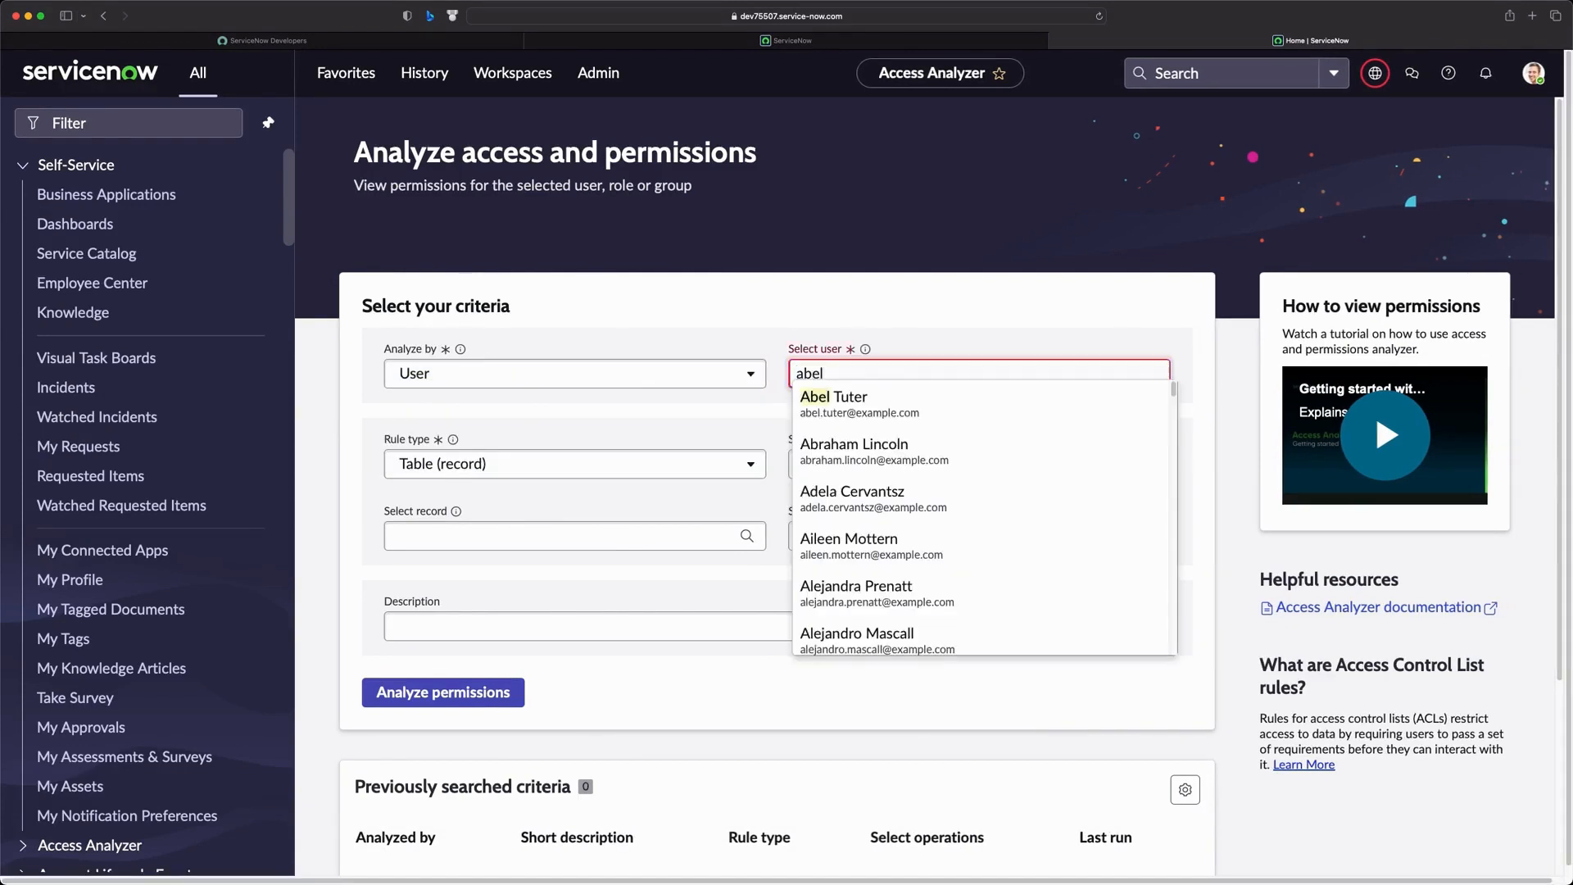
click(840, 396)
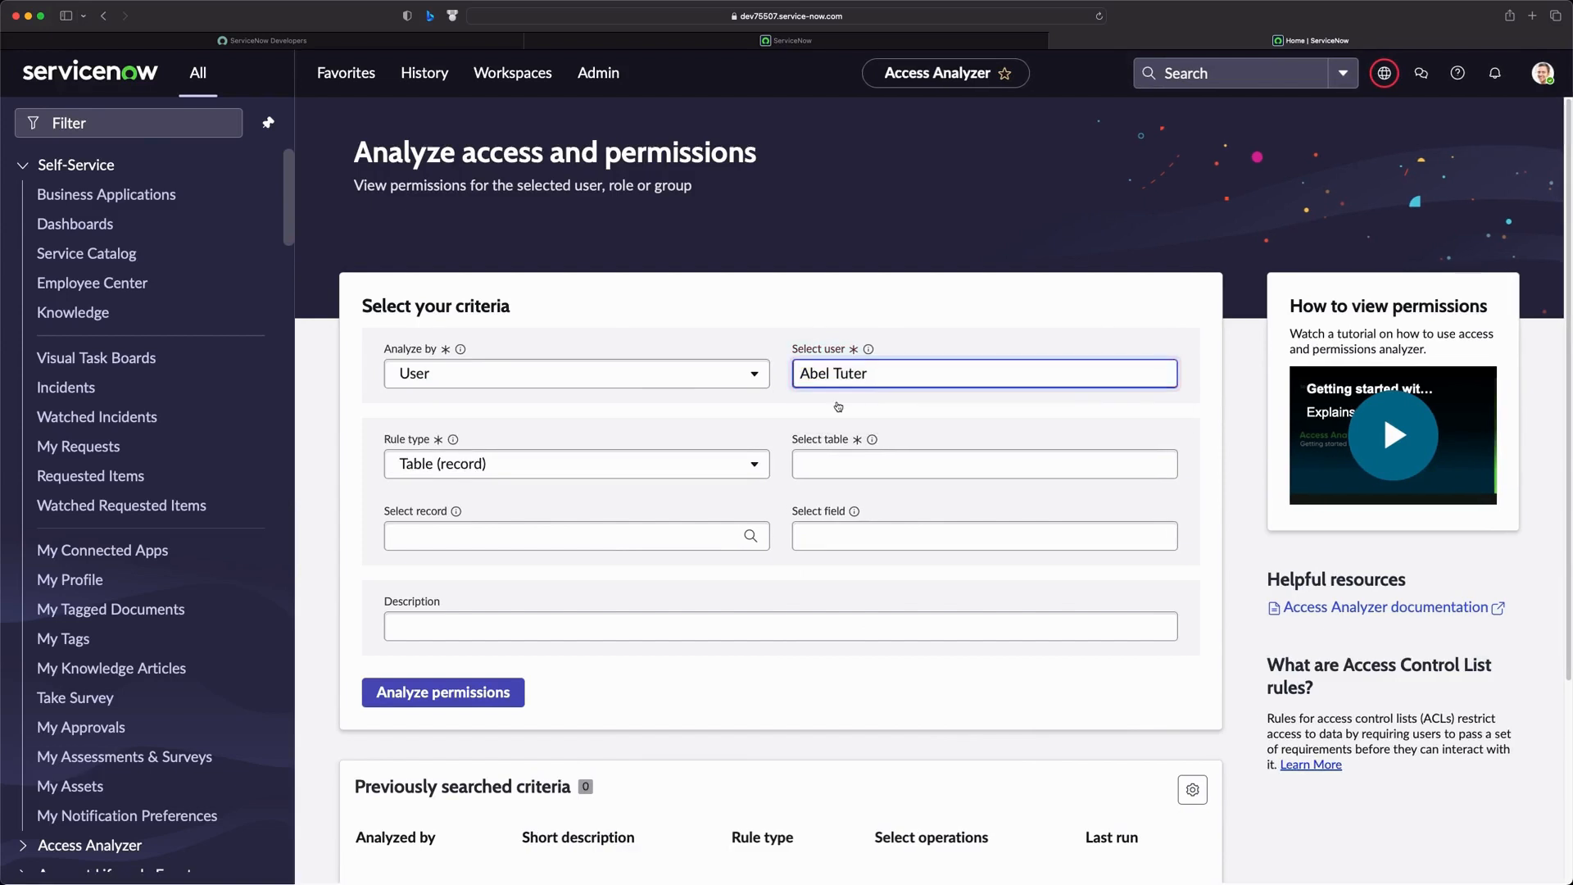
Select the Incident table, keeping the Table (record) rule type, and run the permission analysis for the chosen user.
click(867, 464)
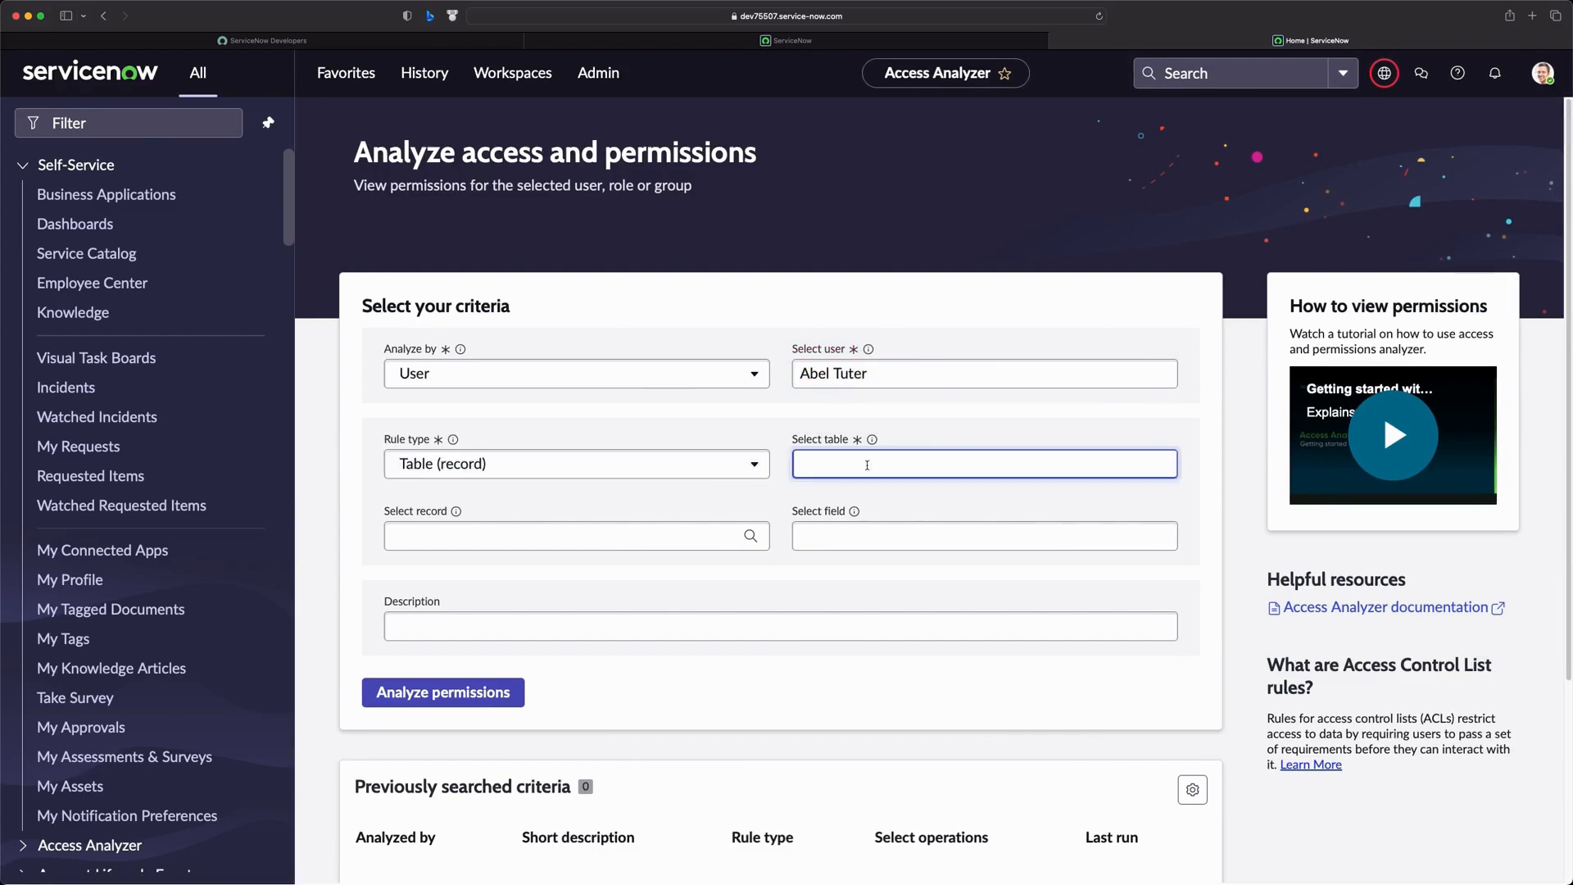
text(incident)
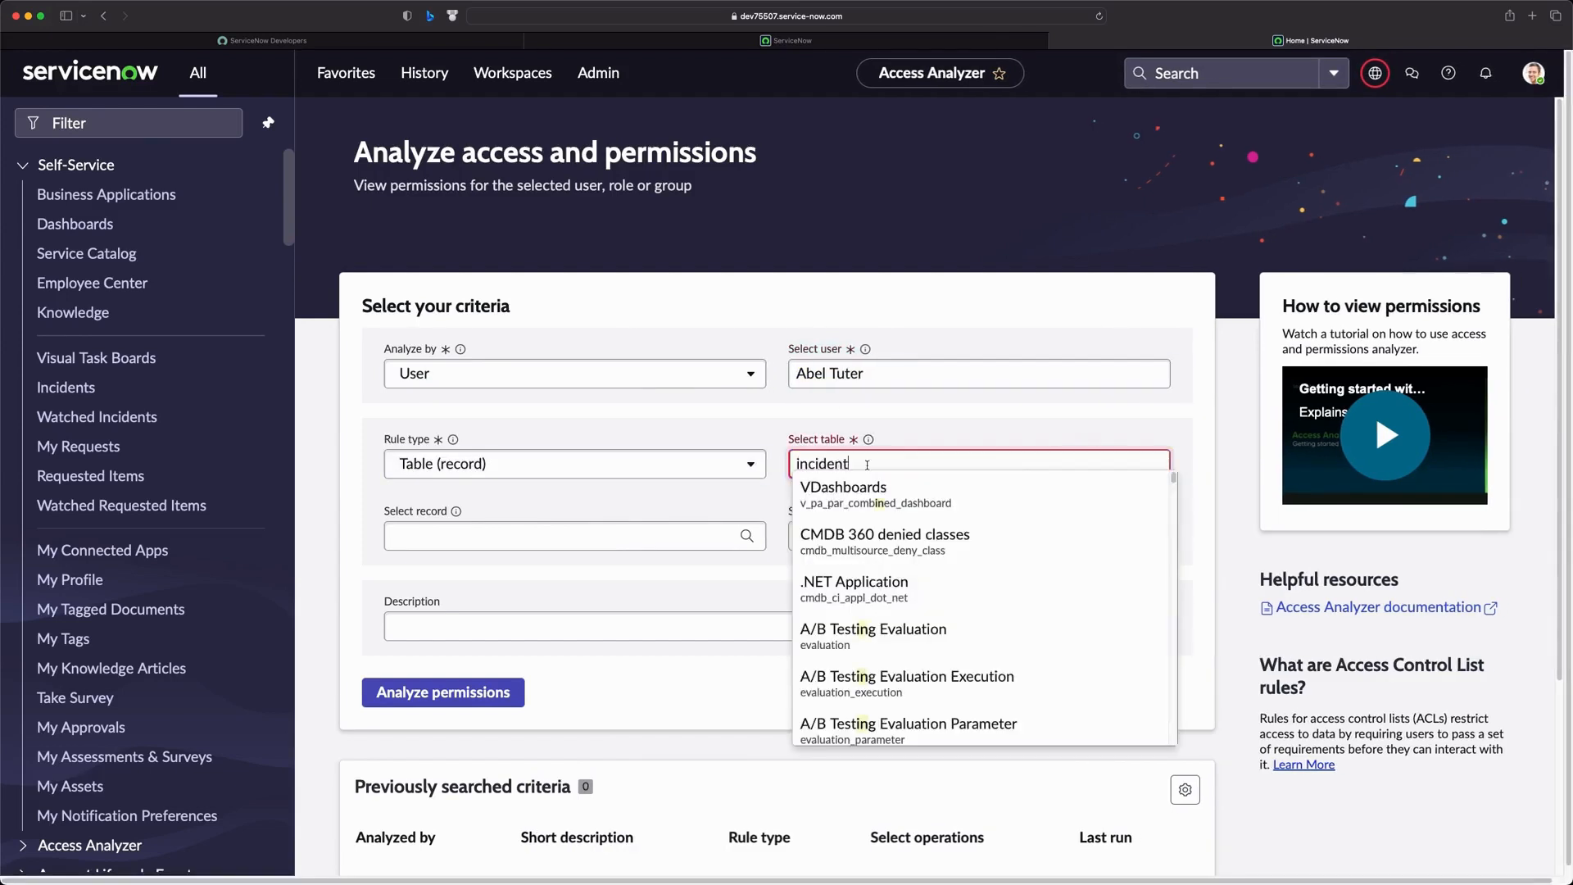
click(842, 497)
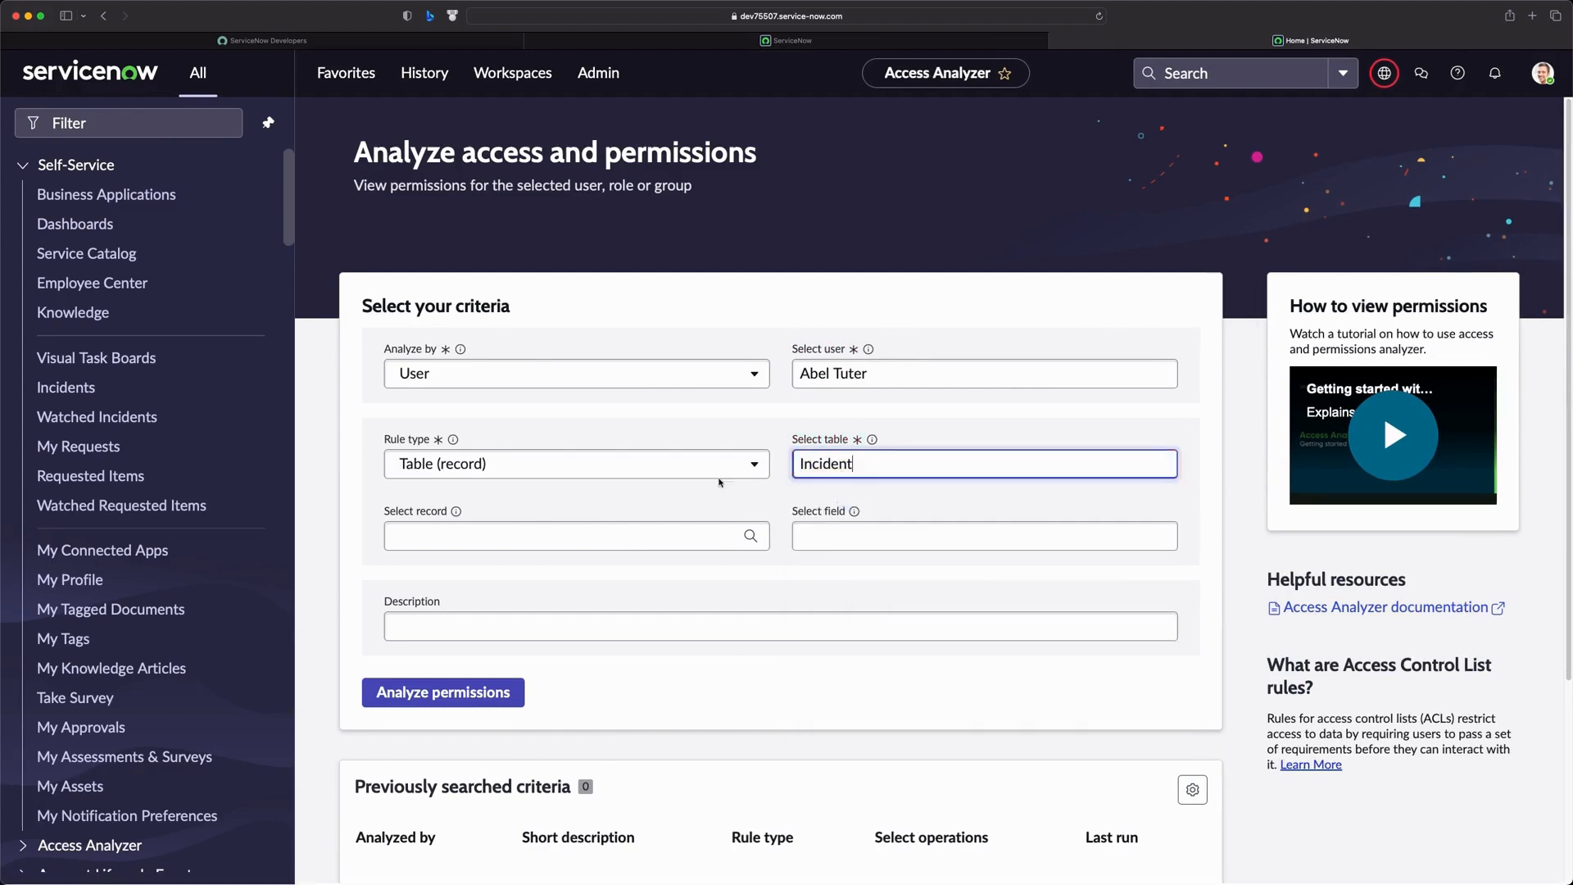
click(598, 463)
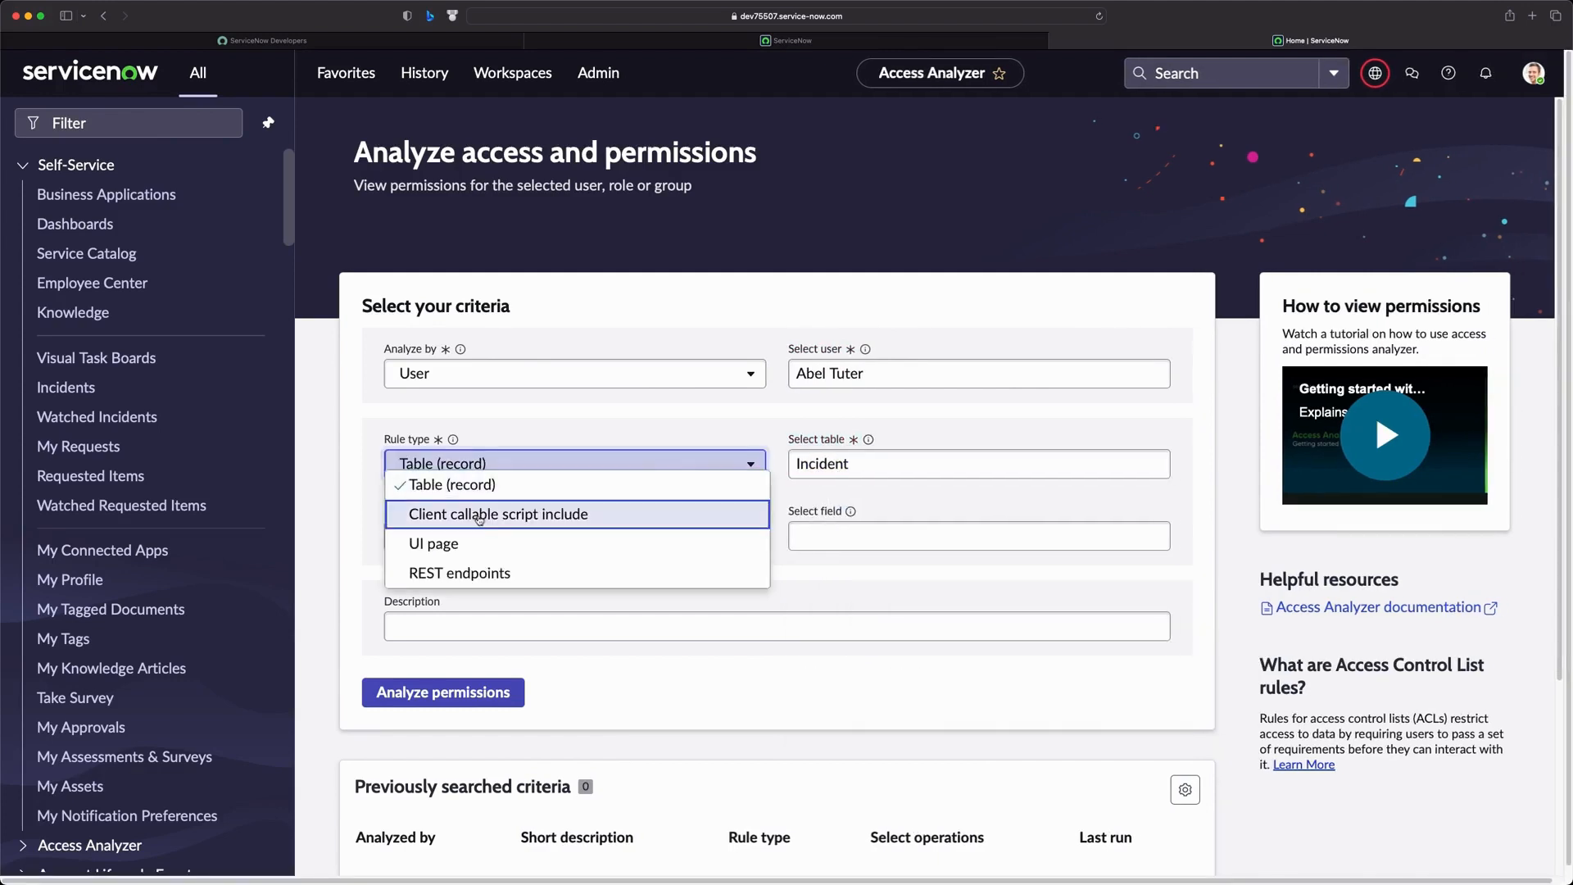
click(791, 310)
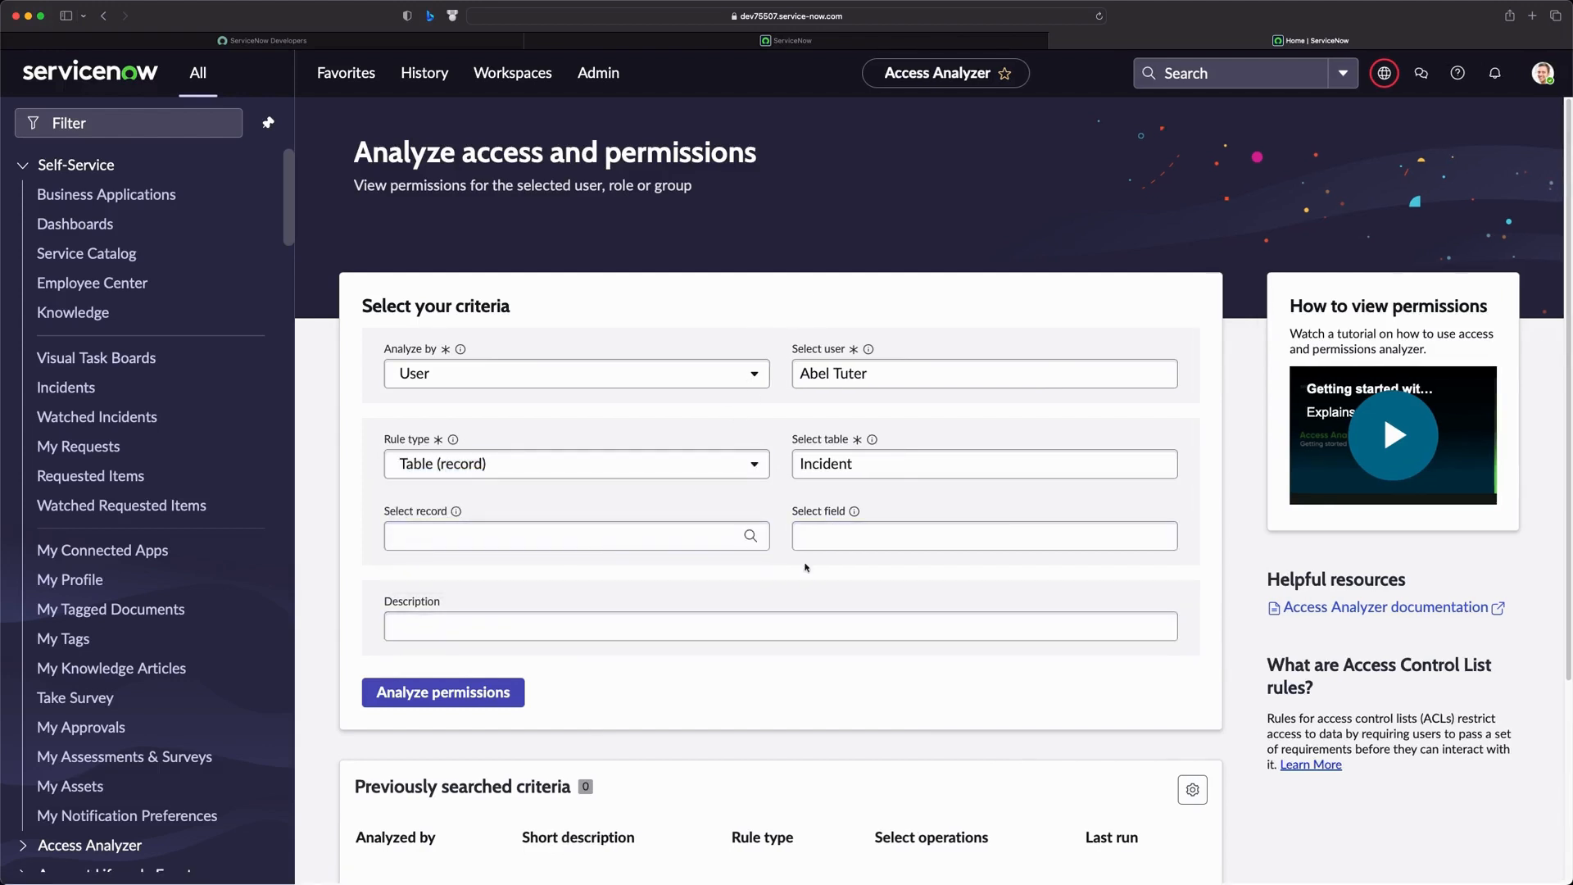
scroll(805, 567, down, 2)
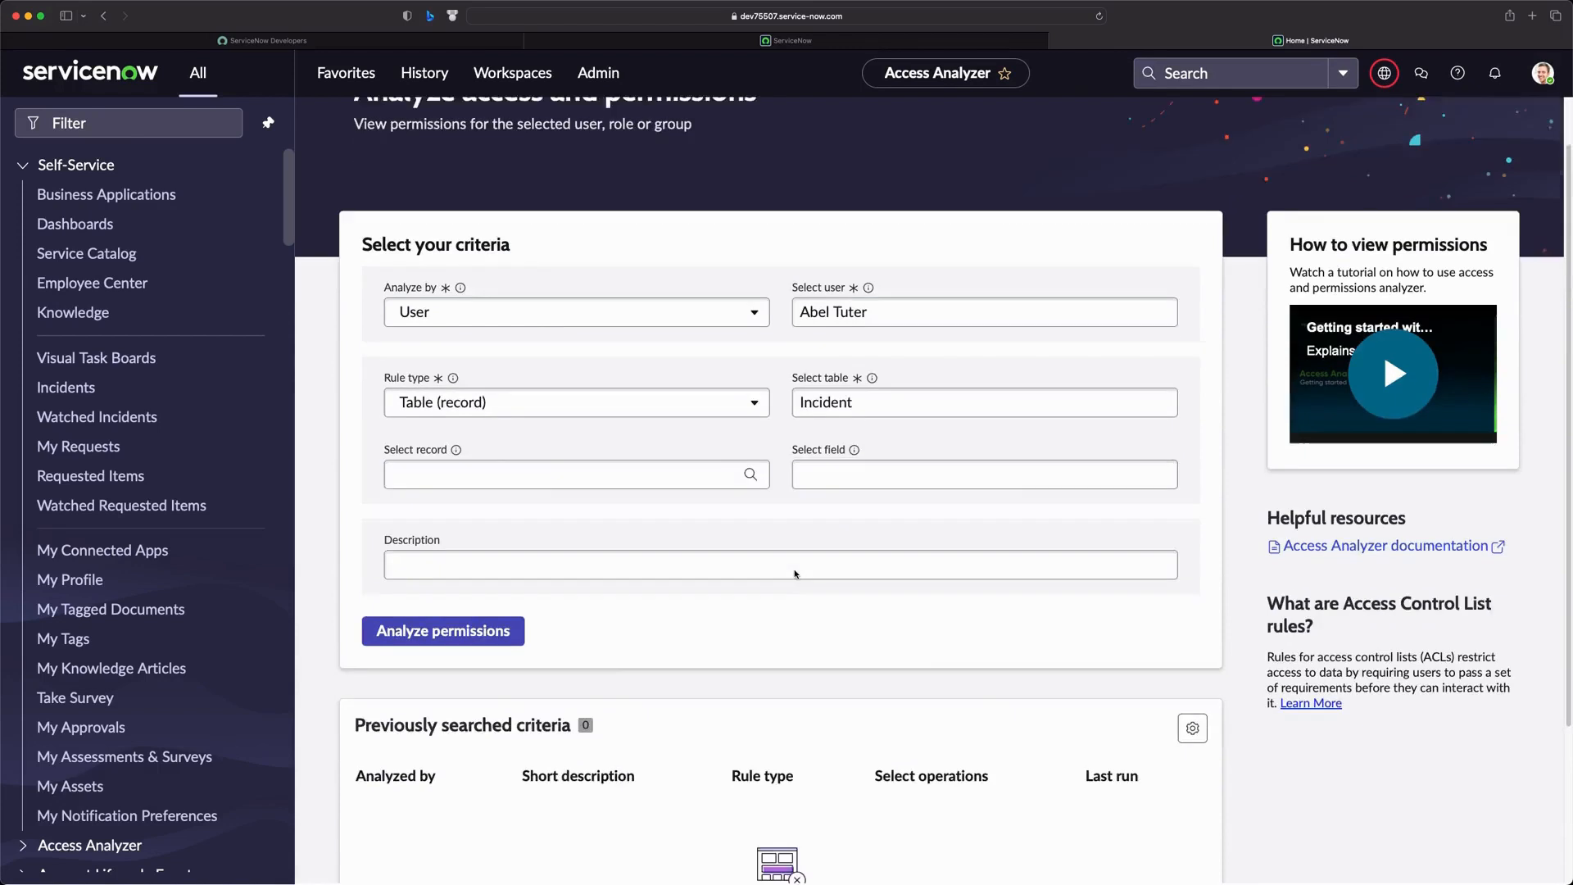
click(447, 635)
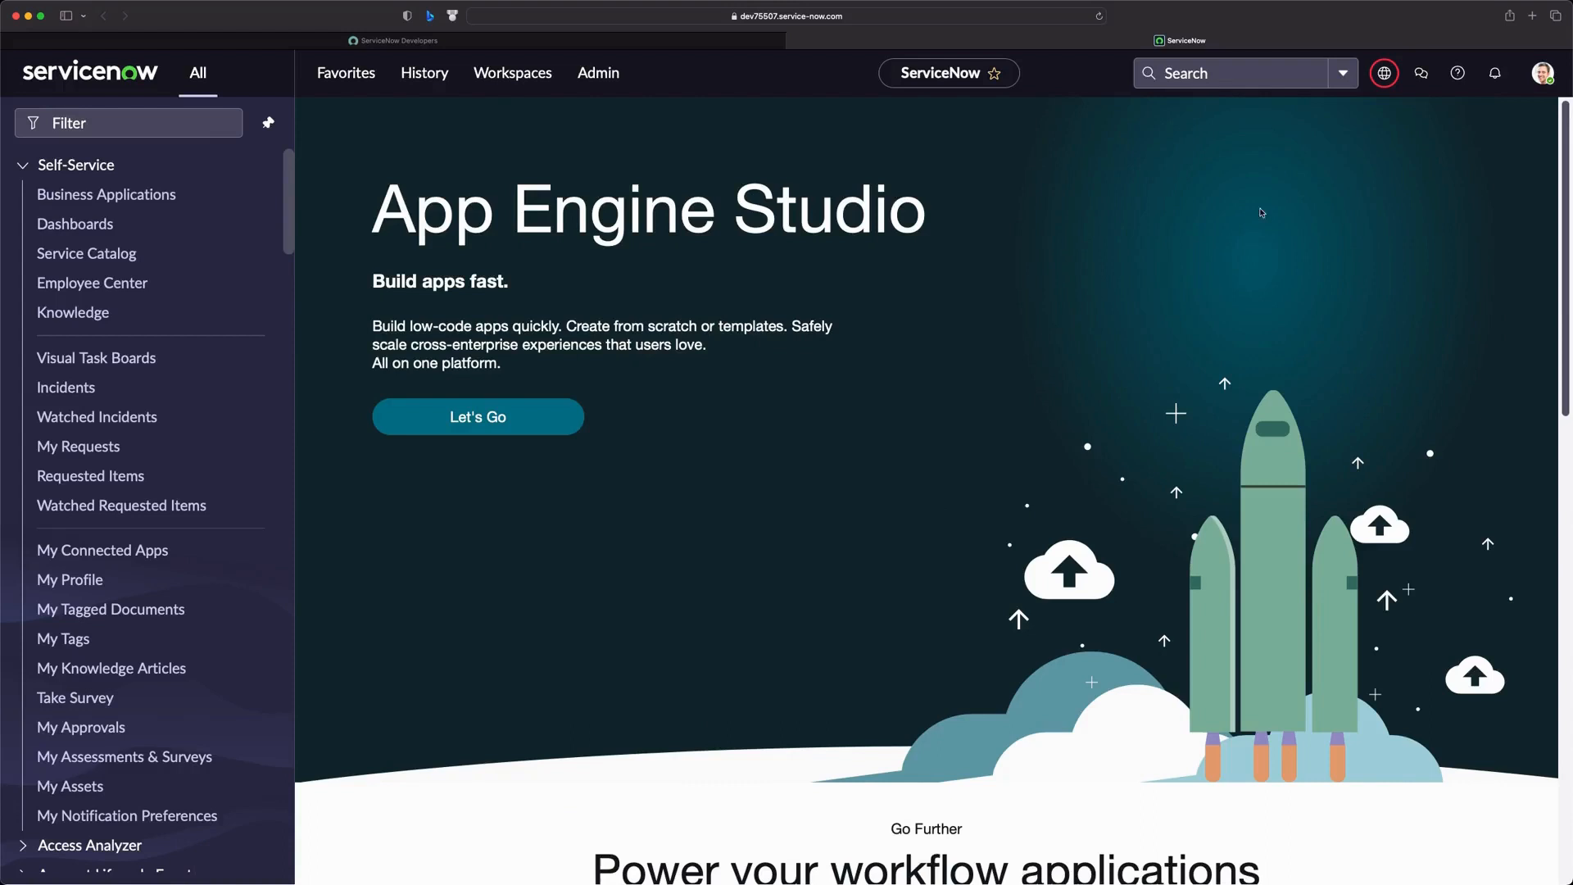
Elevate the administrator's session to the security_admin role.
click(1543, 73)
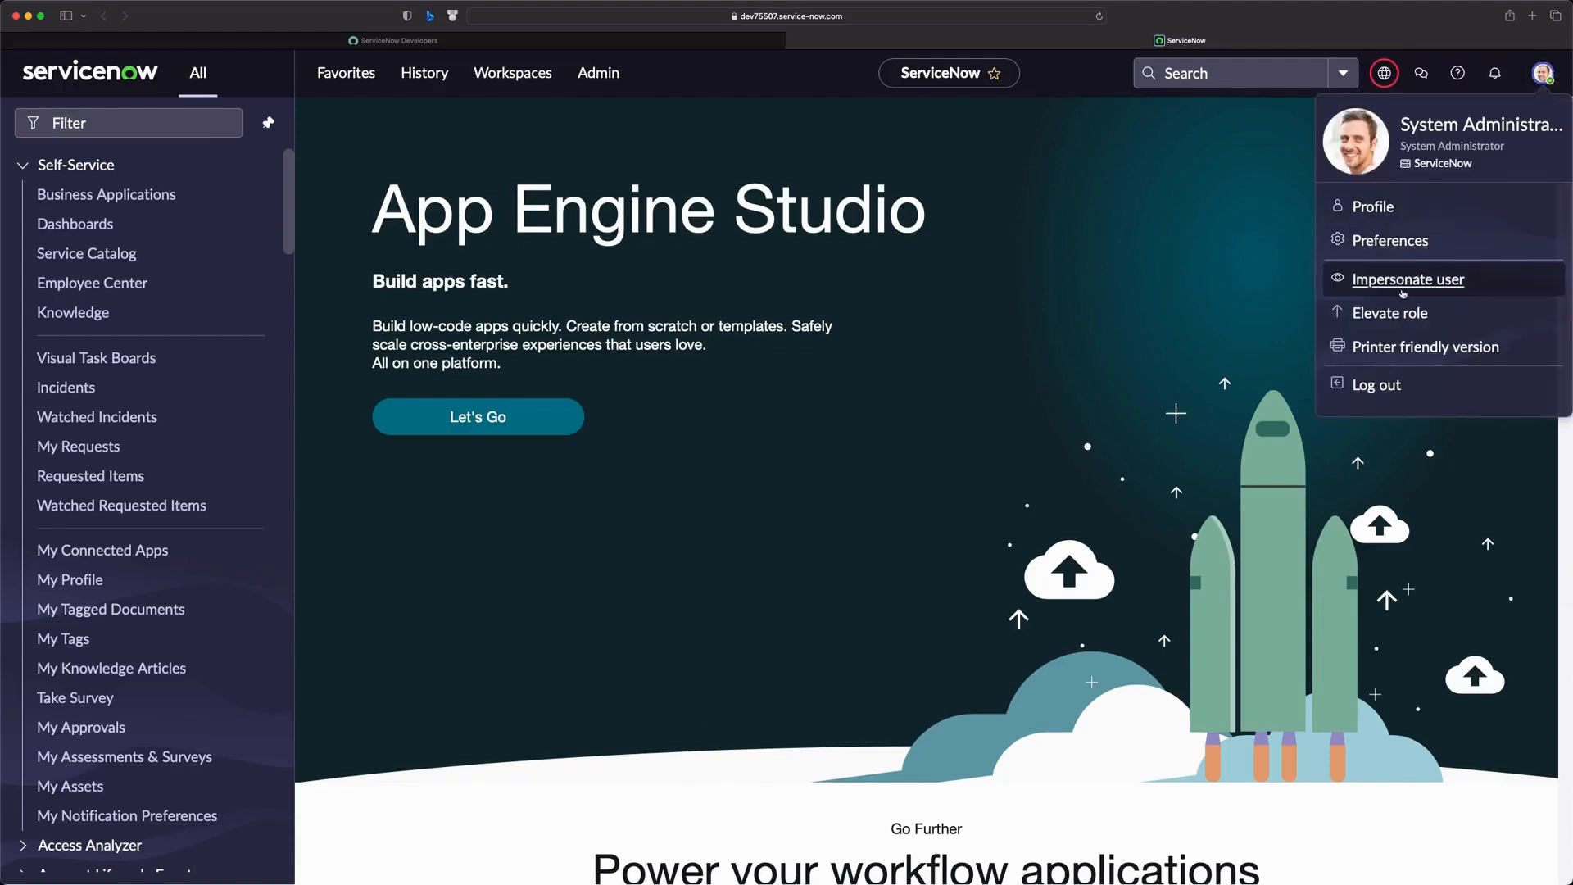
click(1395, 313)
click(620, 487)
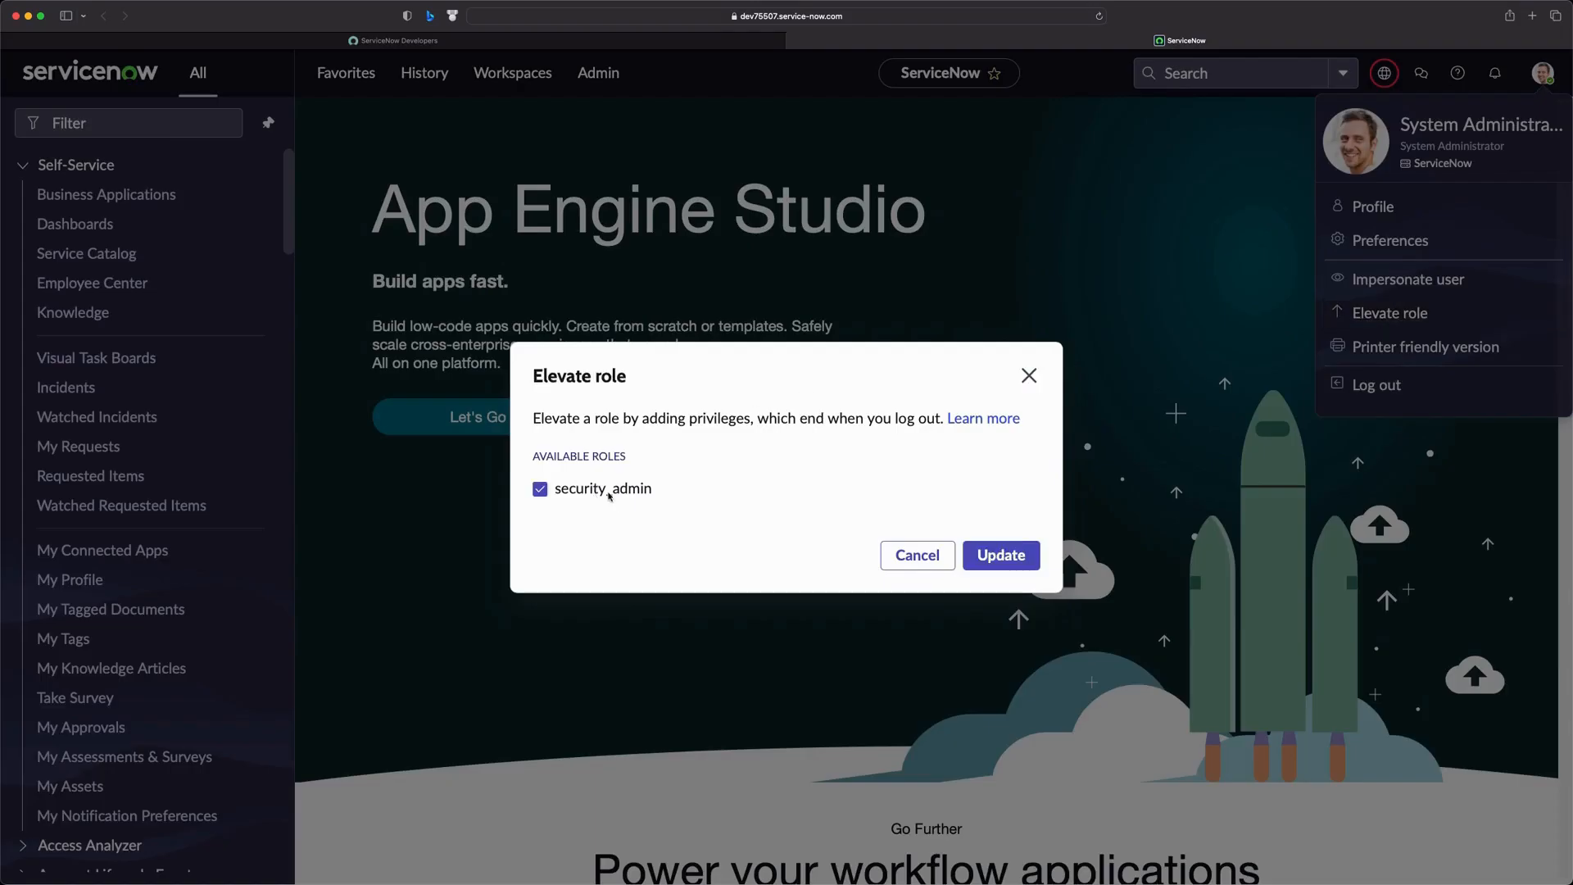
click(999, 576)
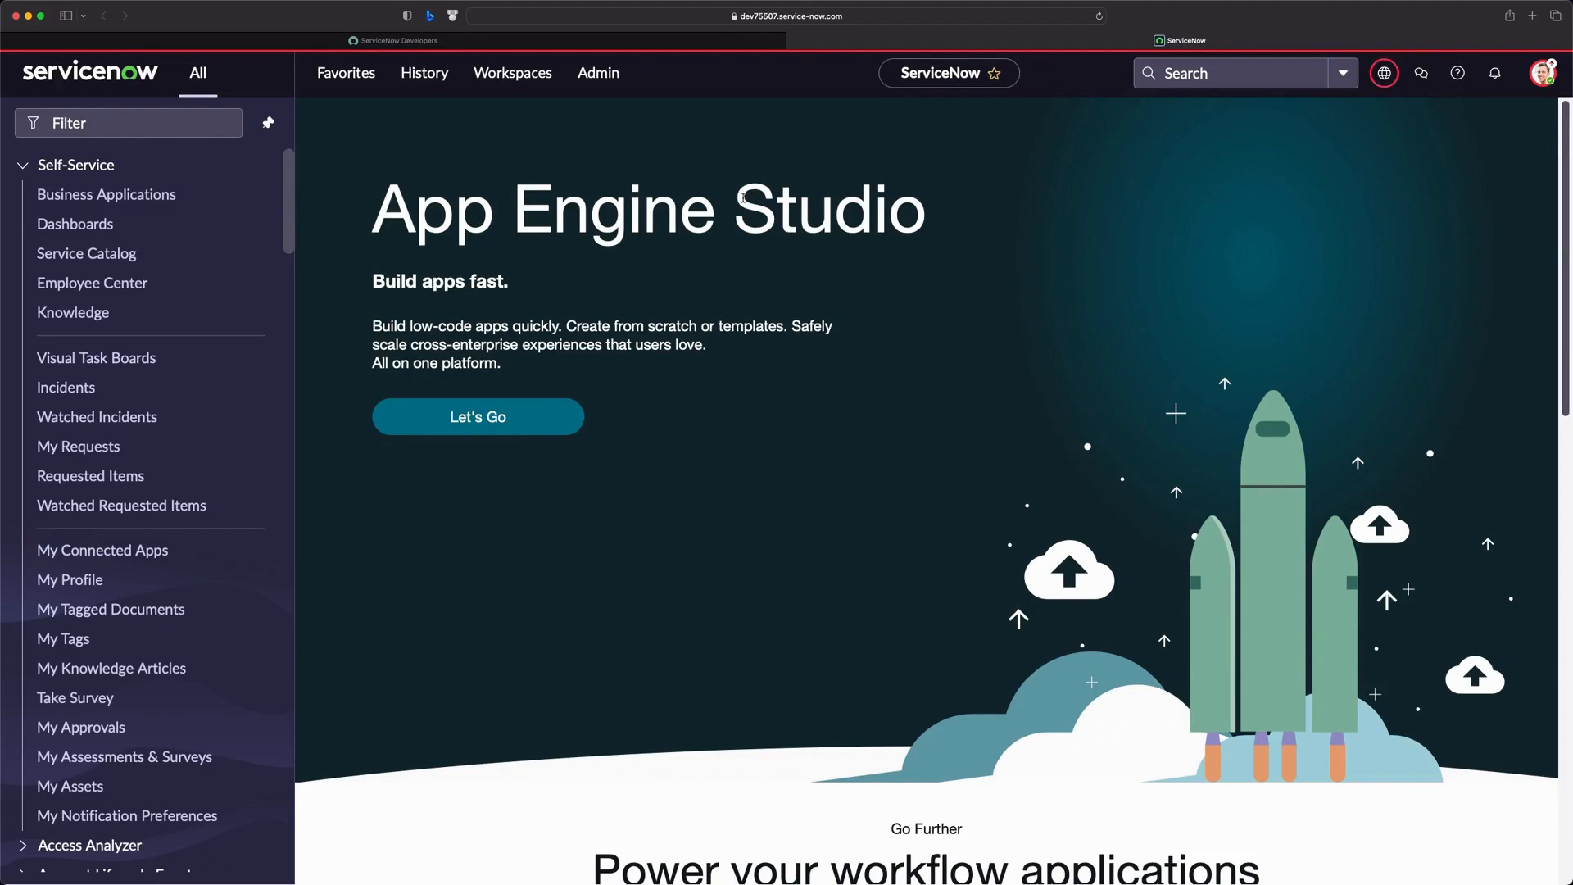
Filter the application navigator for "zero trust access".
click(205, 131)
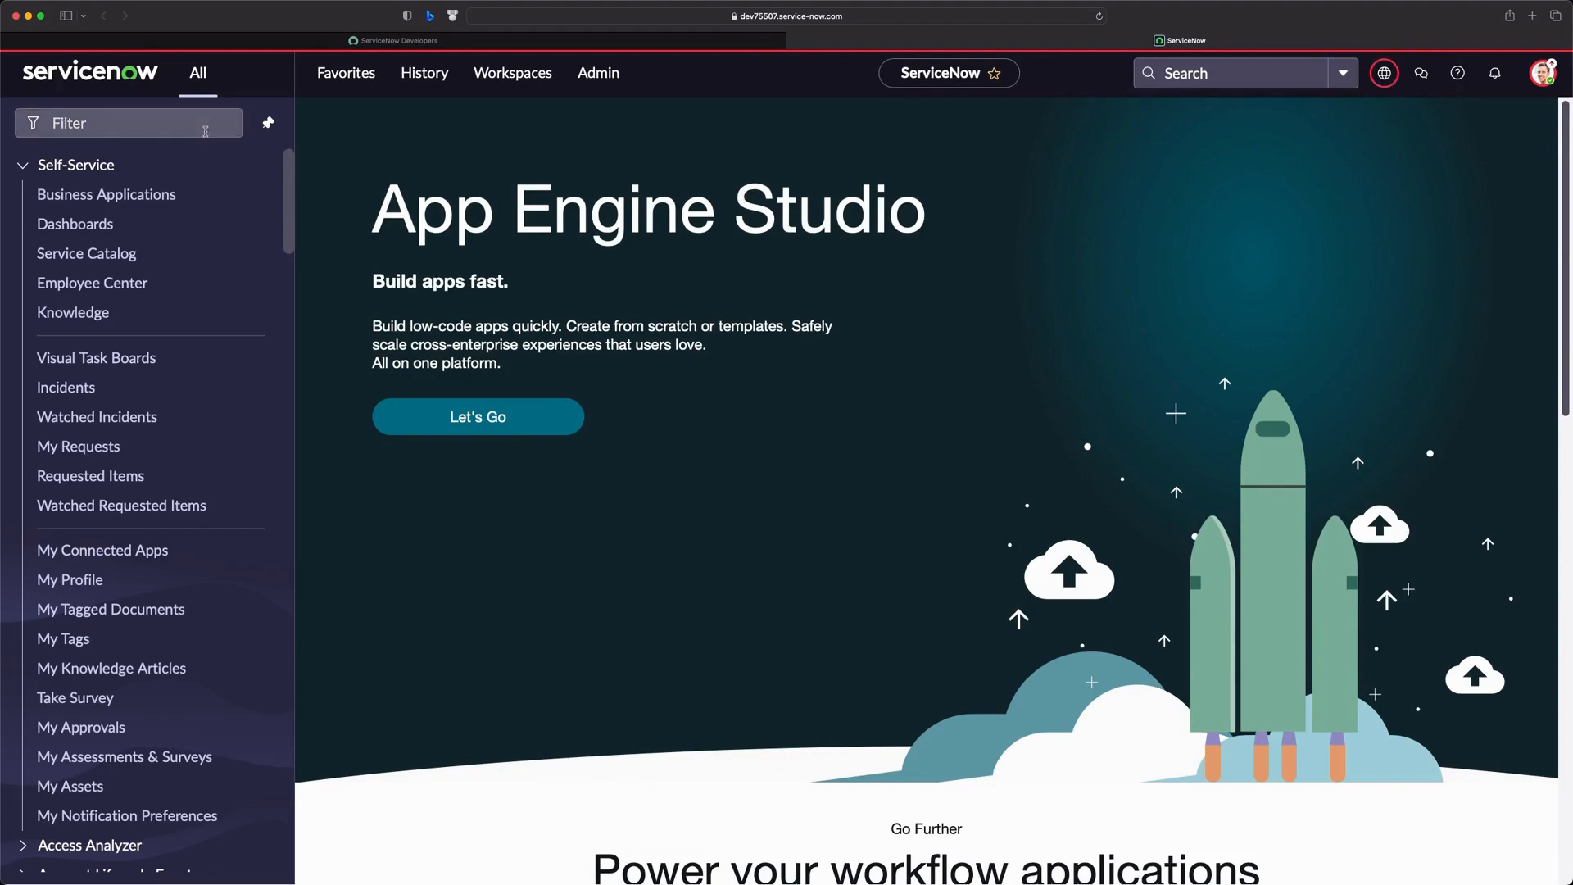
text(zero)
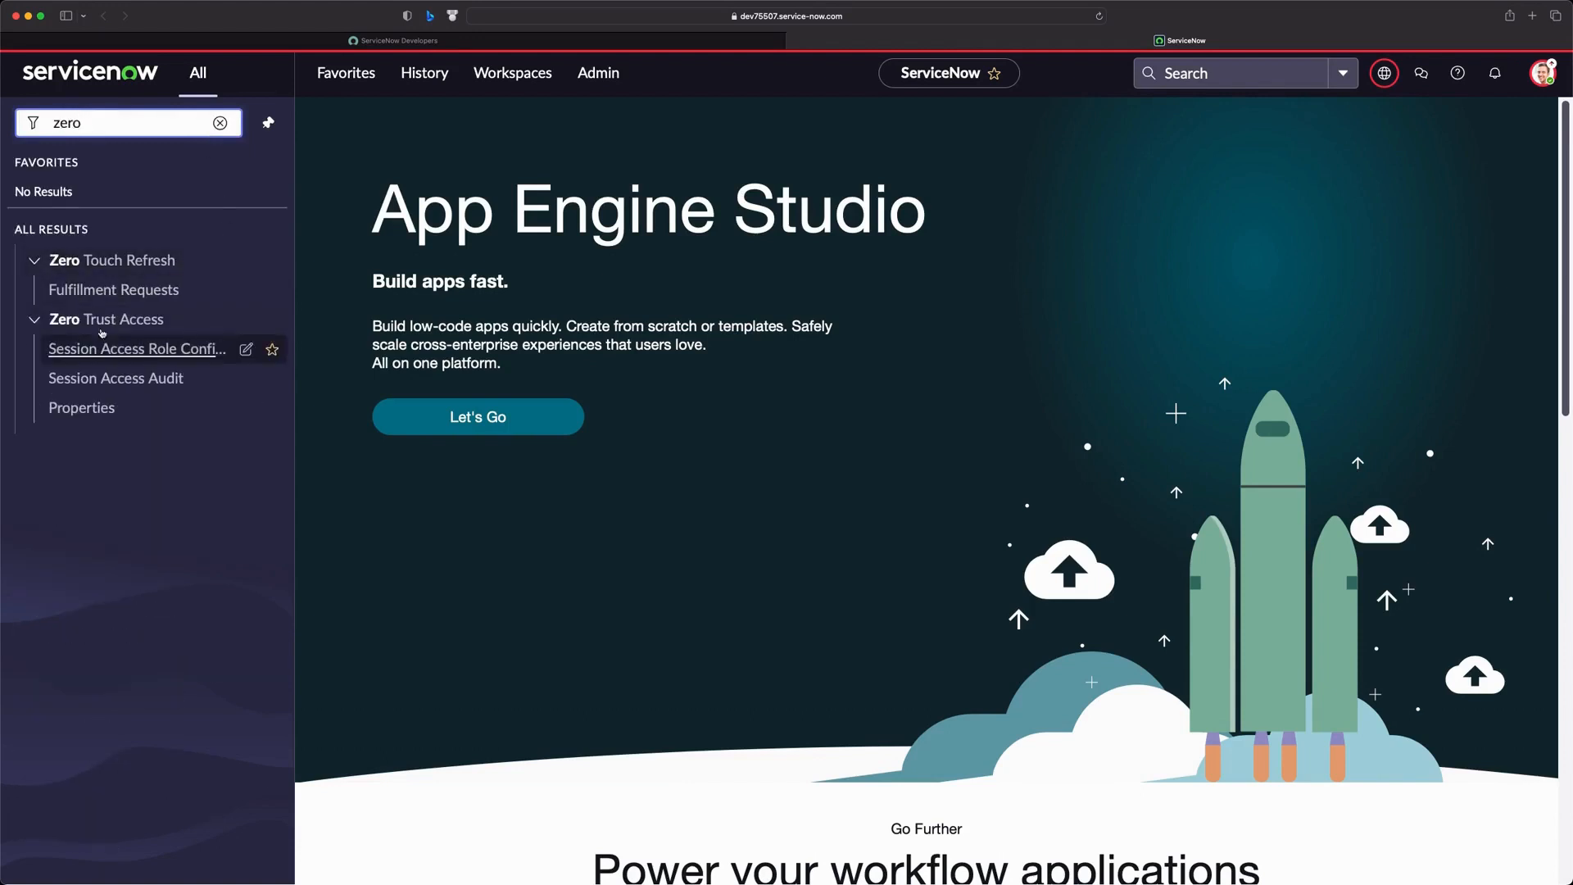
text( trust ace)
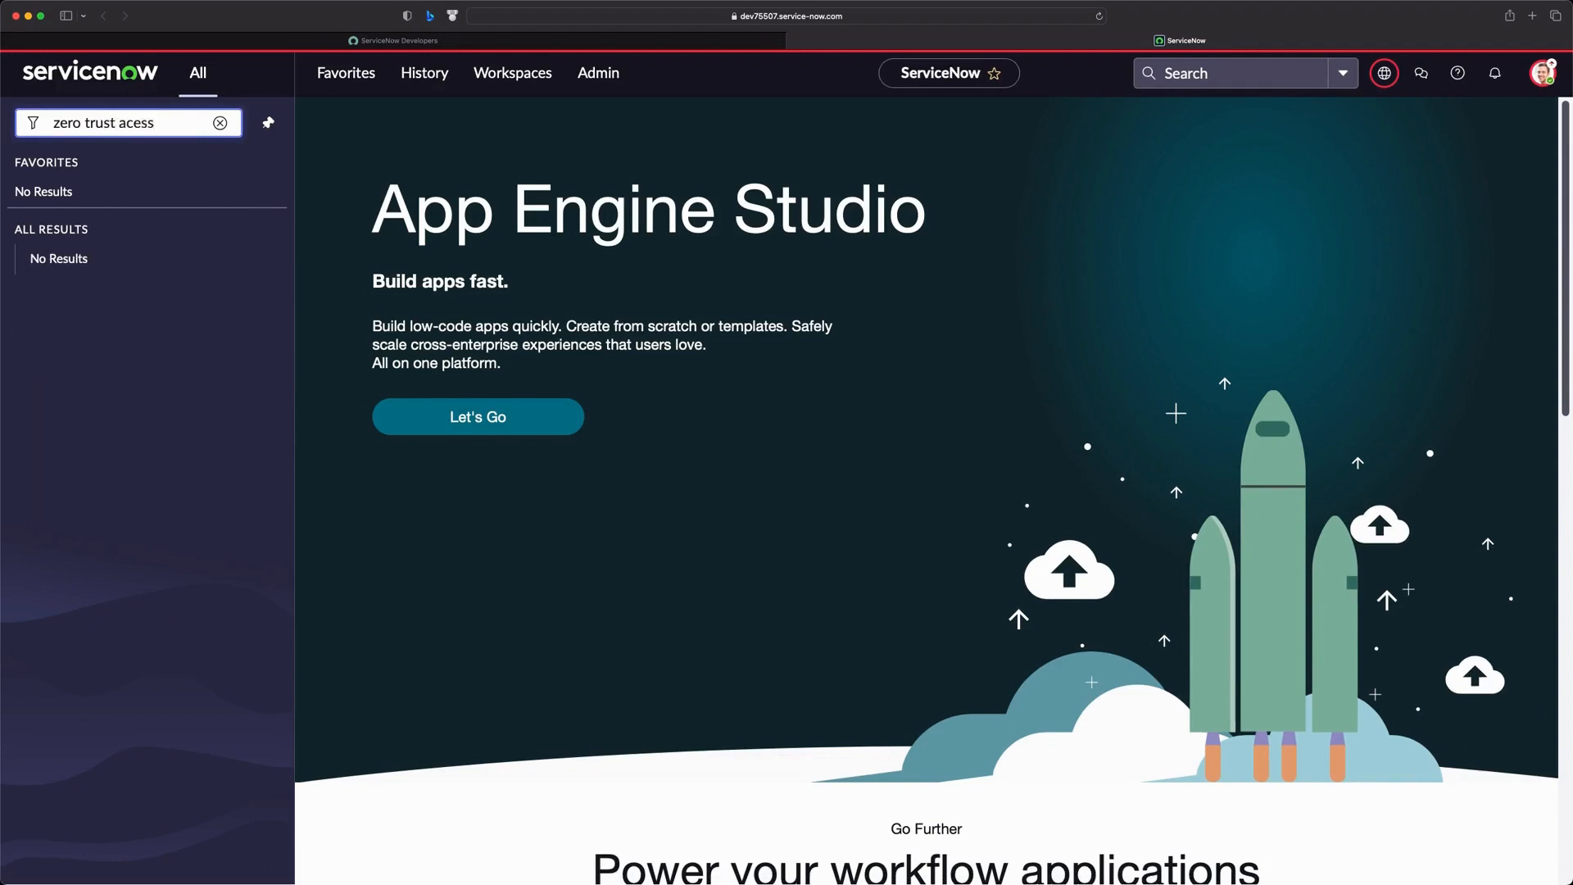
key(BackSpace)
text(c)
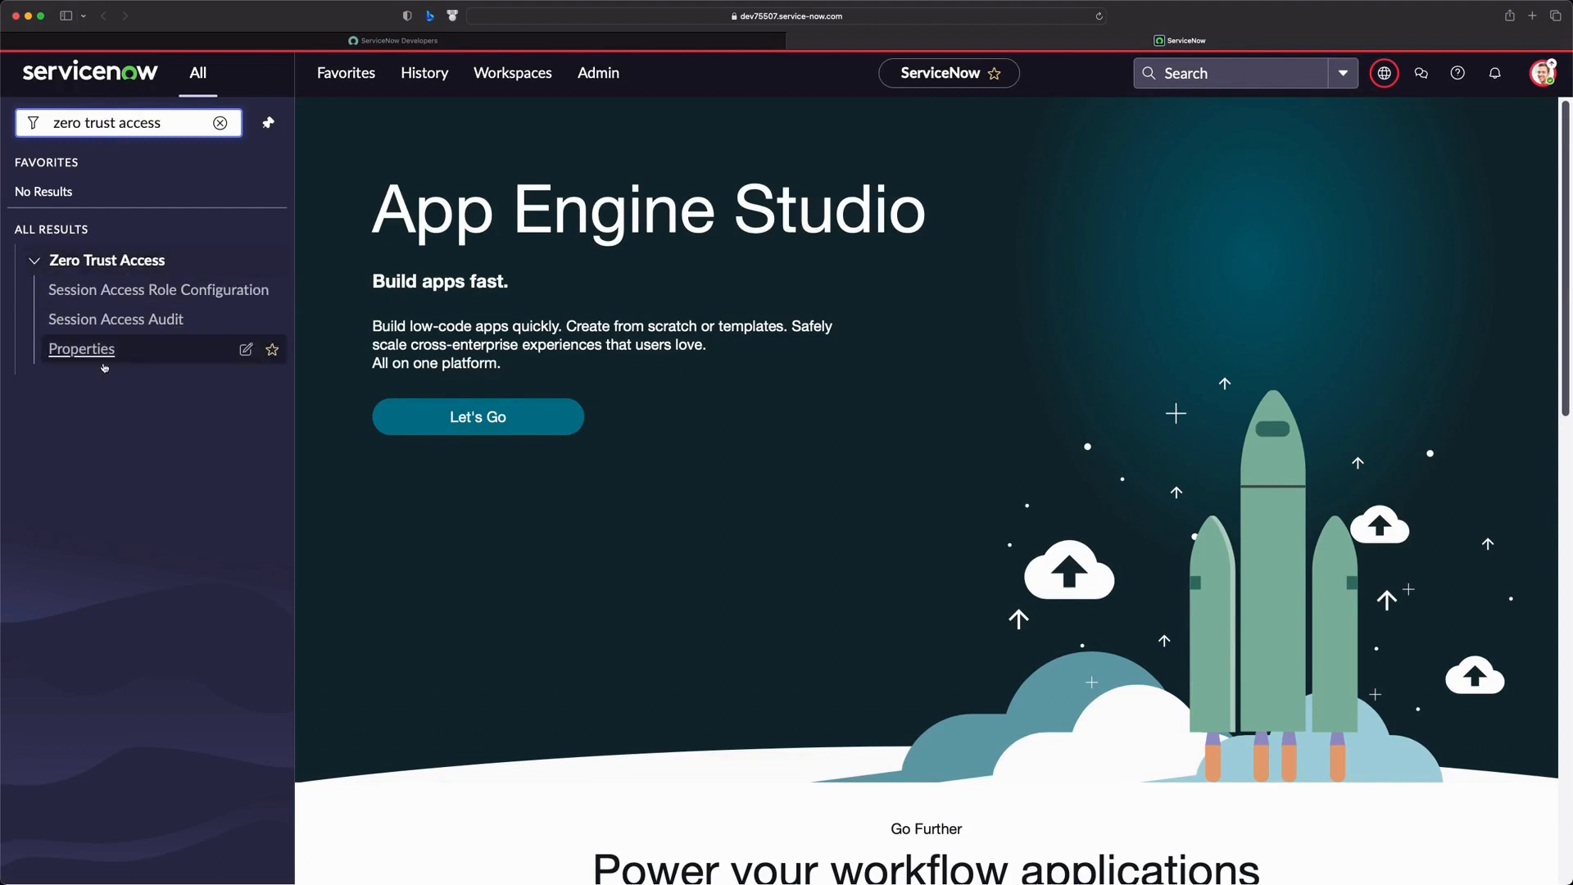
View the Session Access Role Configuration, Session Access Audit and Properties pages of Zero Trust Access.
click(116, 293)
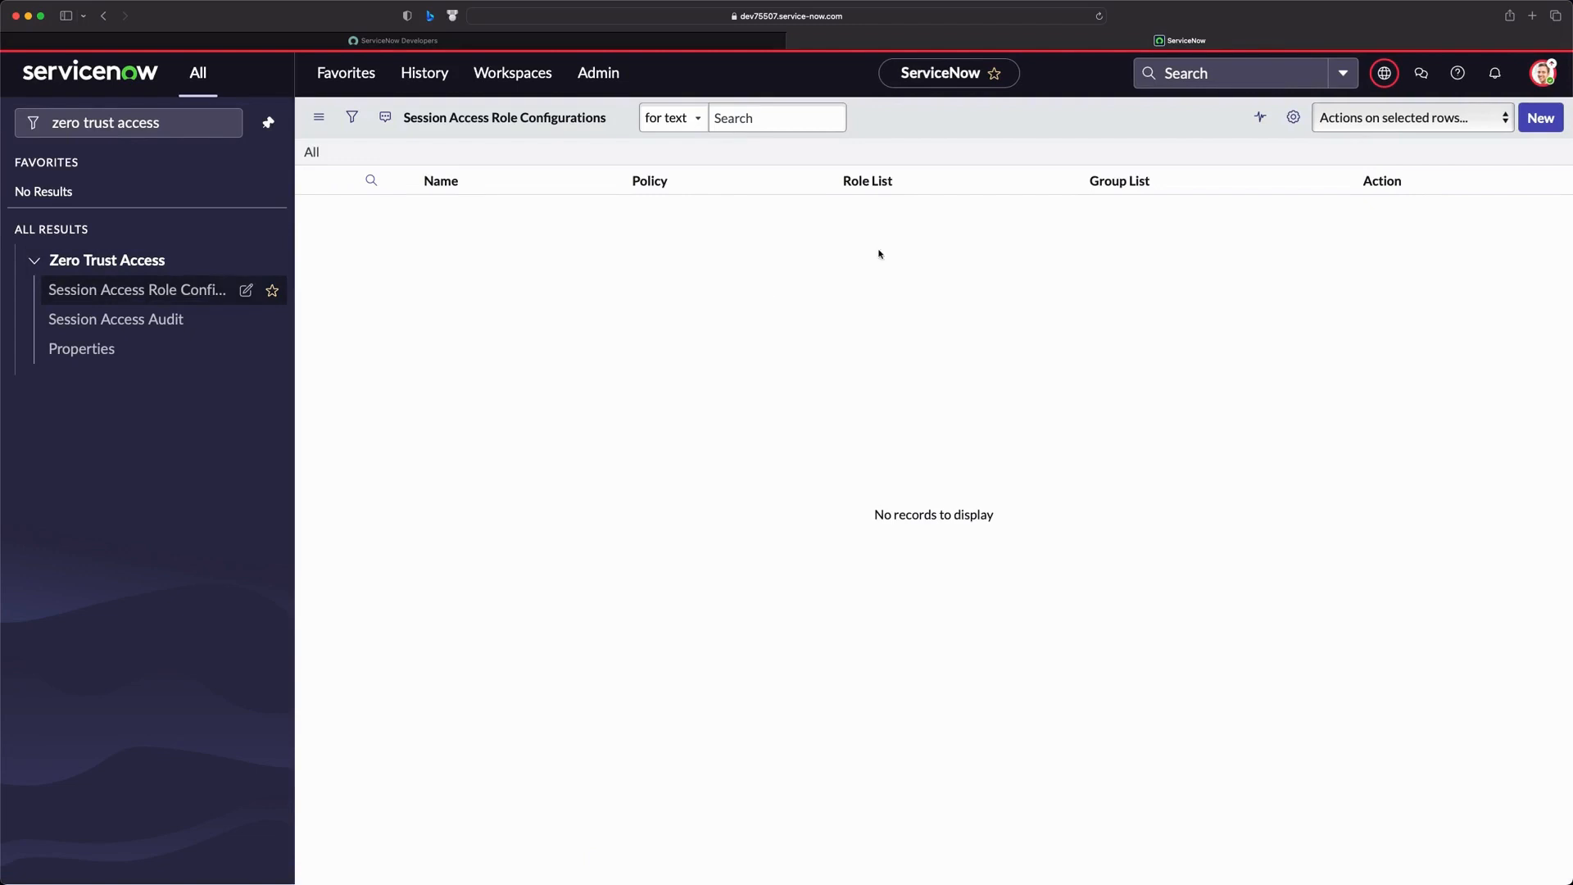
click(118, 324)
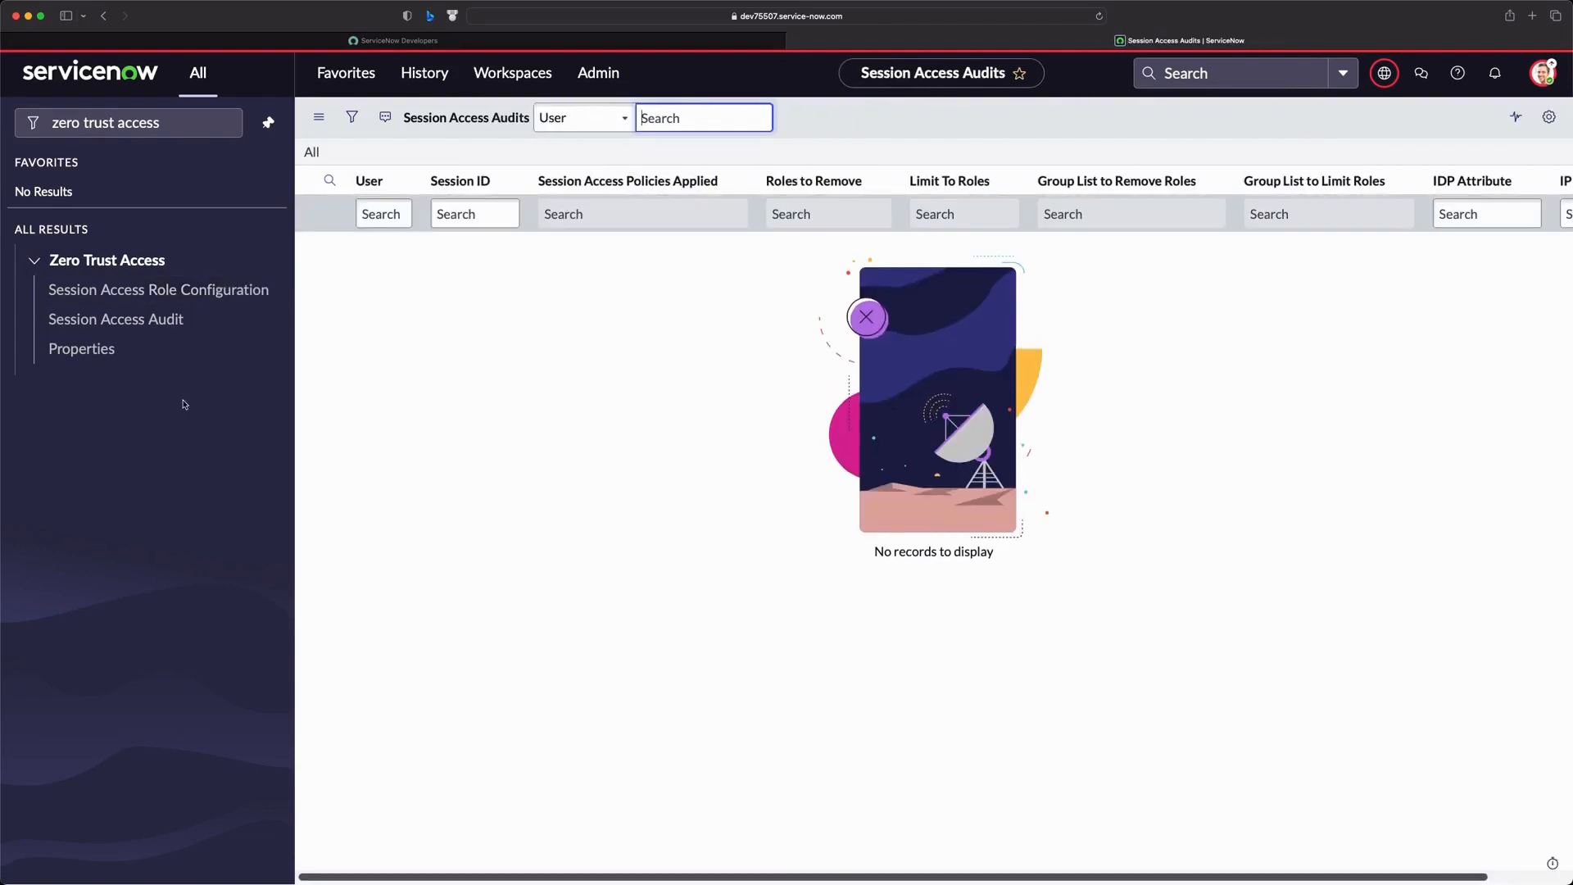
click(82, 350)
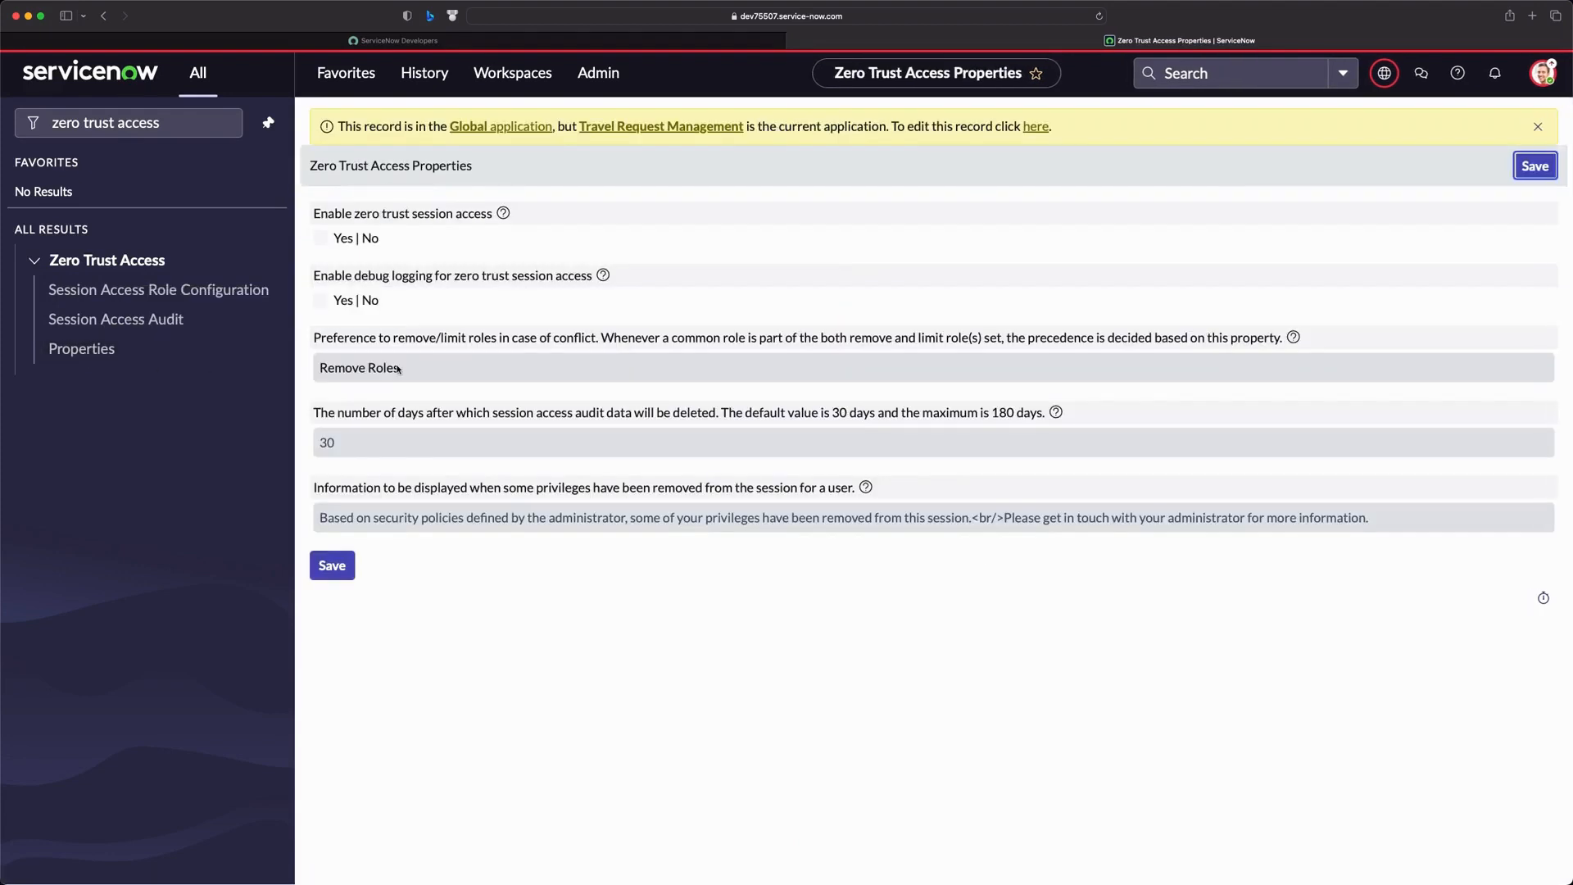